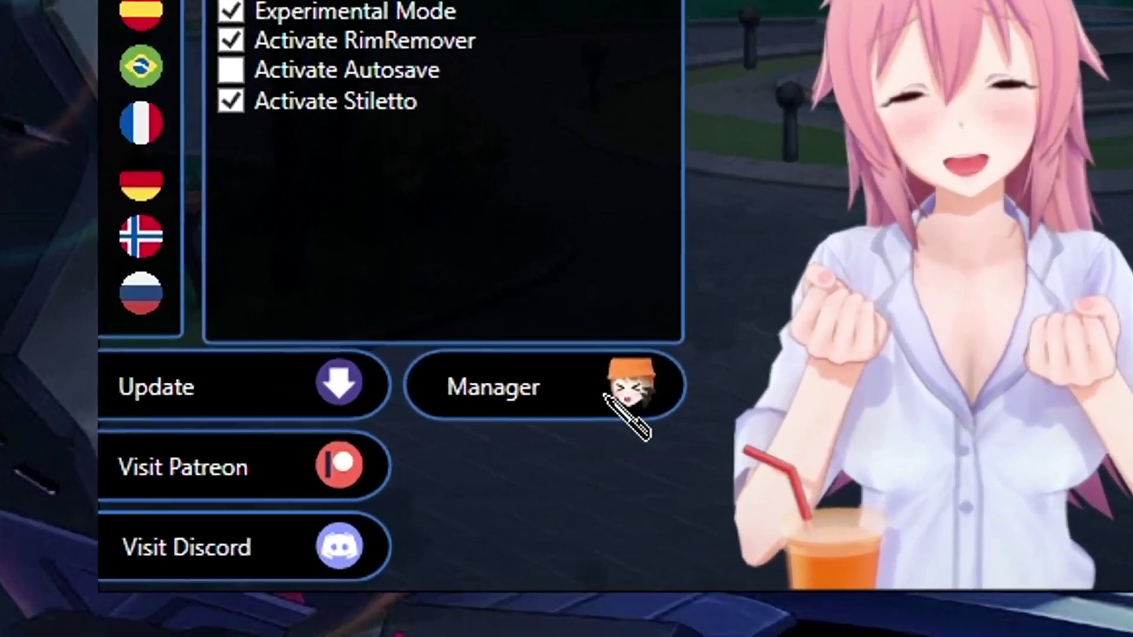
Step: Open the mod manager from the game launcher and show the list of installed plugins
{"action": "left_click", "coordinate": [512, 421]}
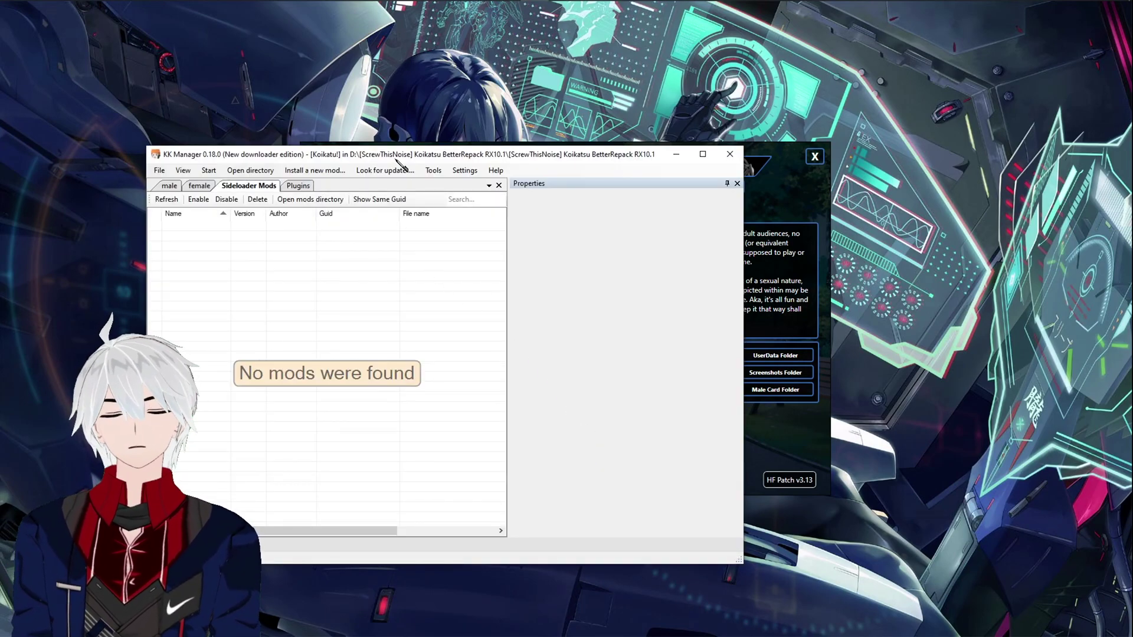
{"action": "left_click", "coordinate": [310, 185]}
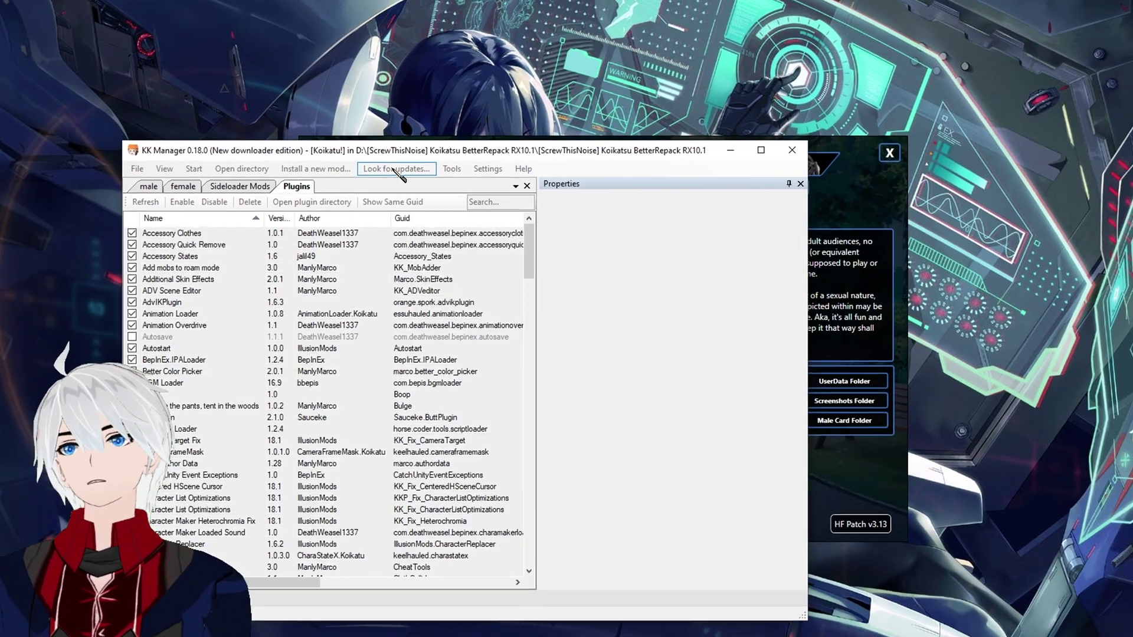
Step: Try a search for mod updates, cancel it and dismiss the update dialog
{"action": "left_click", "coordinate": [396, 170]}
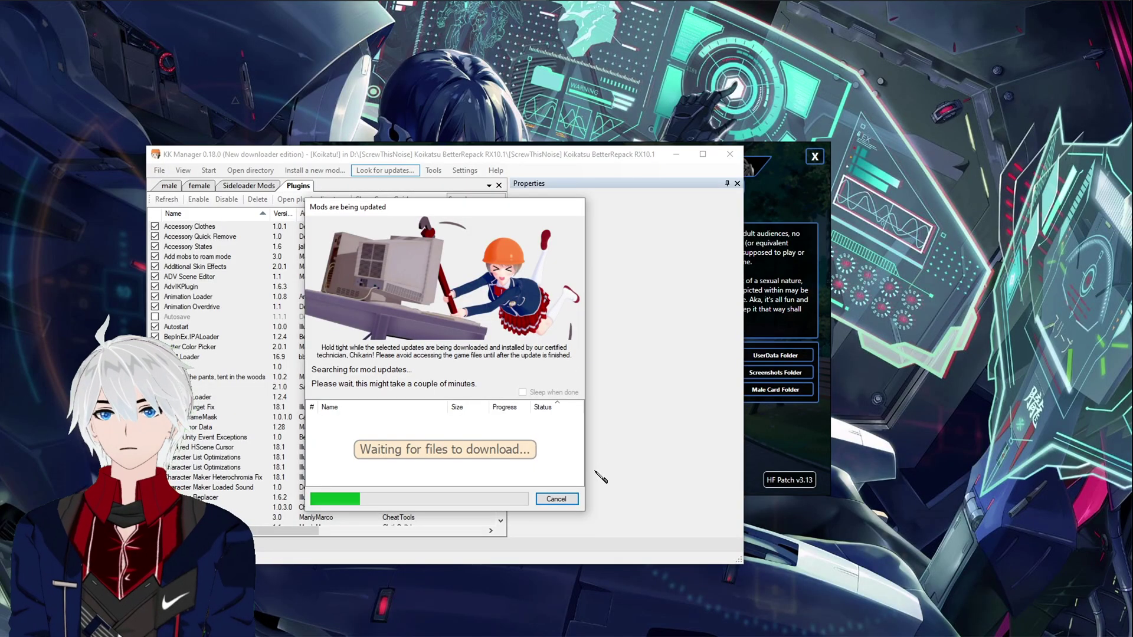
{"action": "left_click", "coordinate": [575, 499]}
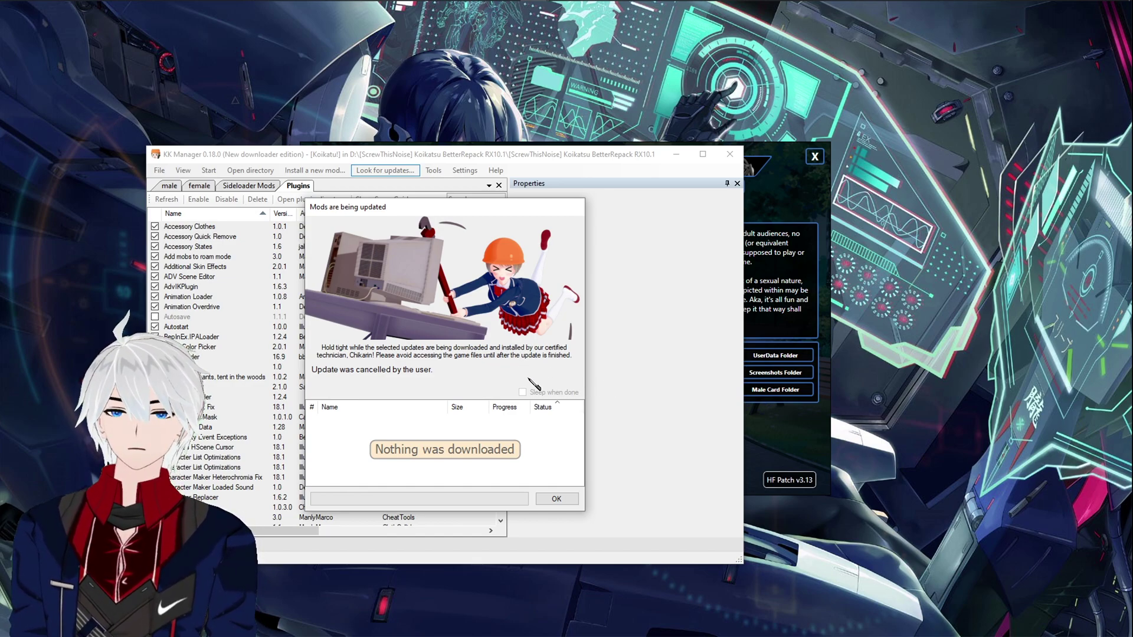
{"action": "left_click", "coordinate": [561, 500]}
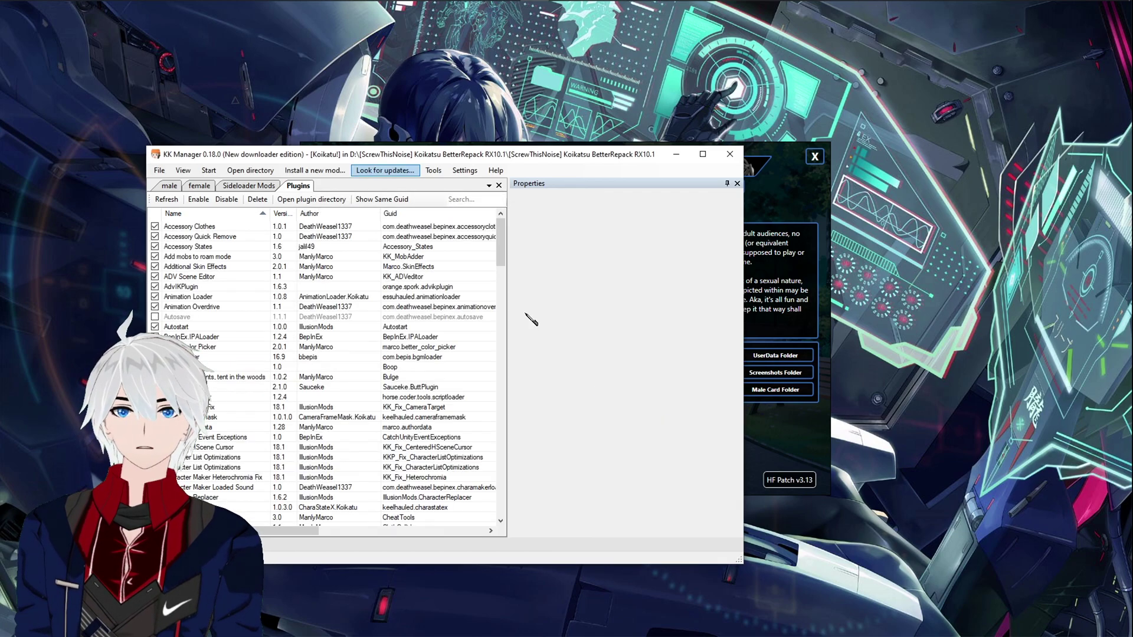
Step: Locate the VMDPlayPlugin entry in the installed plugins list
{"action": "left_click_drag", "start_coordinate": [502, 225], "coordinate": [503, 355]}
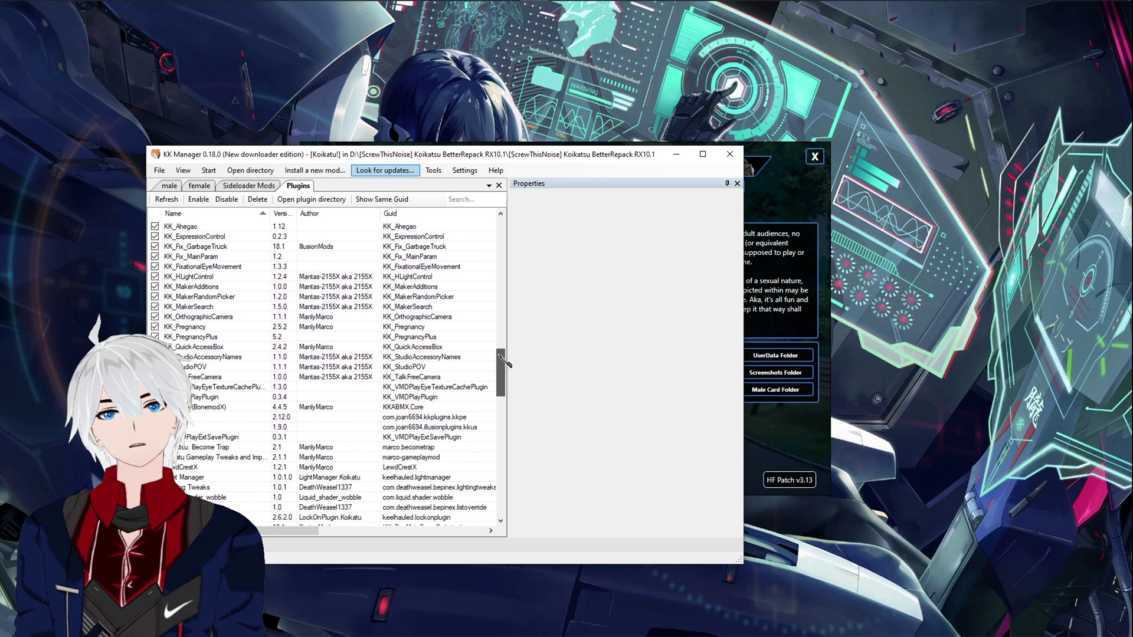
{"action": "left_click", "coordinate": [217, 398]}
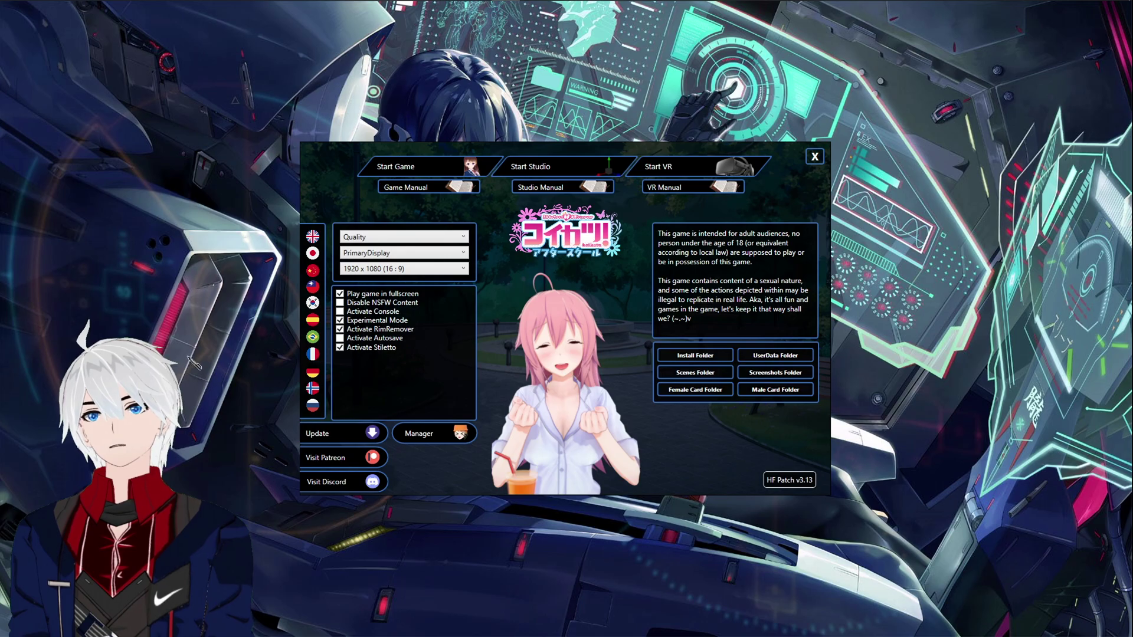
Step: Launch Studio from the game launcher and open the scene loading browser
{"action": "left_click", "coordinate": [610, 165]}
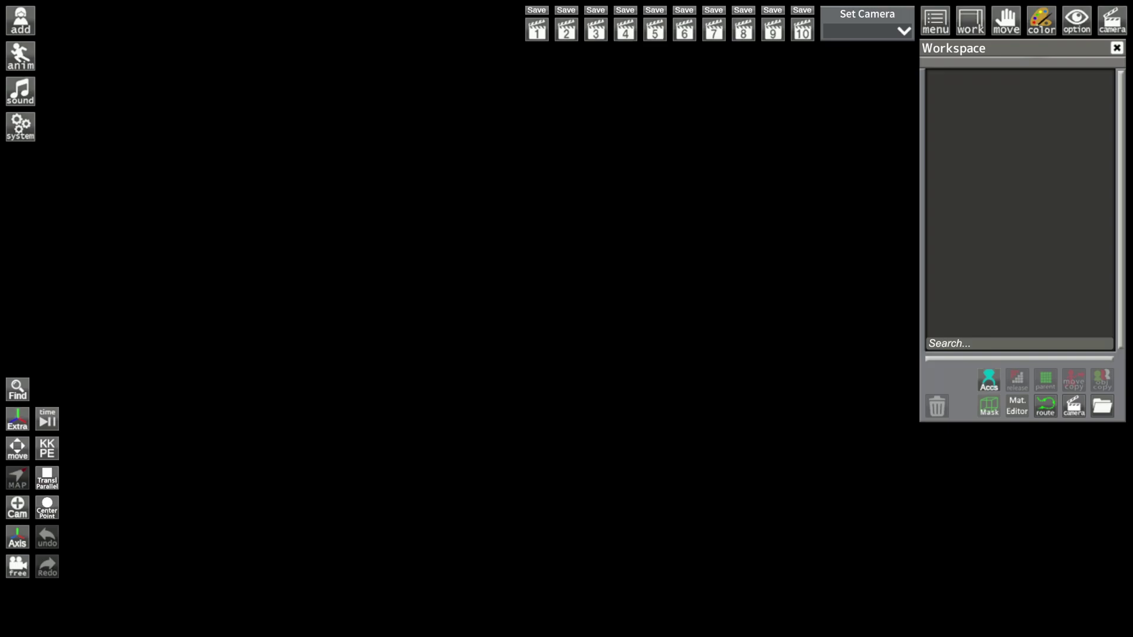
{"action": "left_click", "coordinate": [21, 127]}
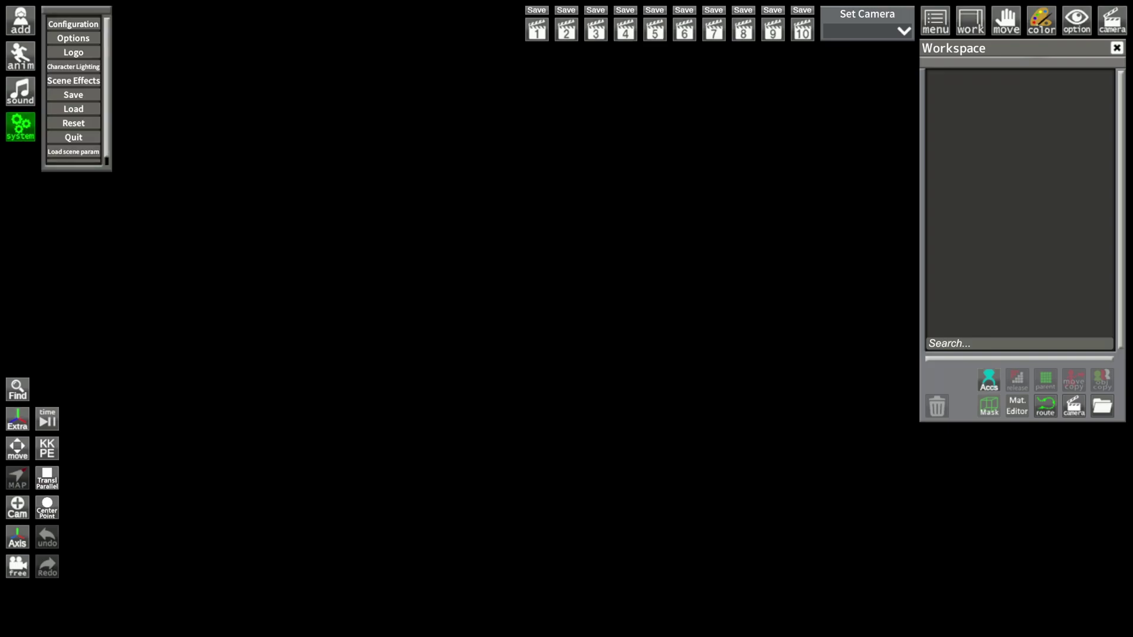
{"action": "left_click", "coordinate": [74, 109]}
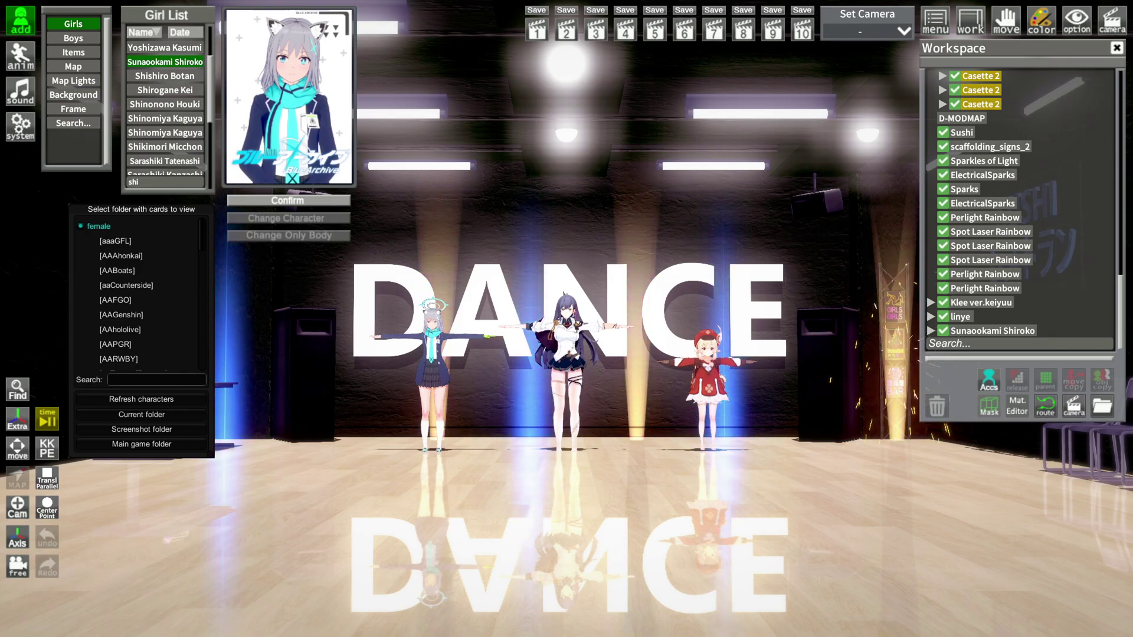
Step: In YouTube, examine the description of the "Specialist (Never More ver.)" motion distribution video for credits, usage terms and download links
{"action": "scroll", "coordinate": [567, 319], "scroll_direction": "up", "scroll_amount": 4}
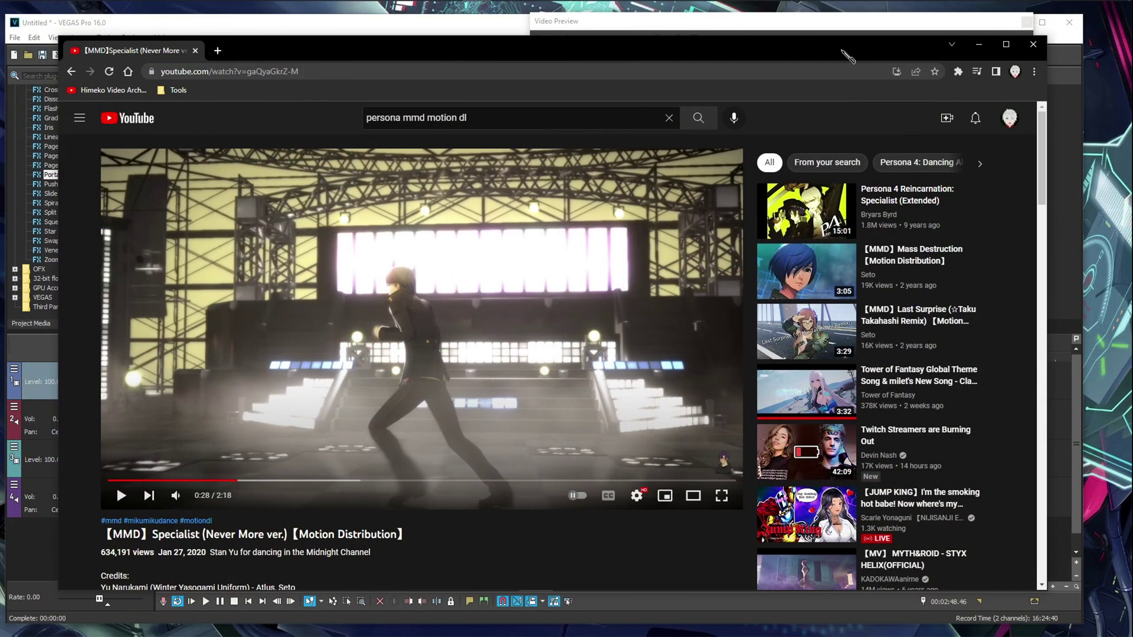
{"action": "scroll", "coordinate": [300, 450], "scroll_direction": "down", "scroll_amount": 3}
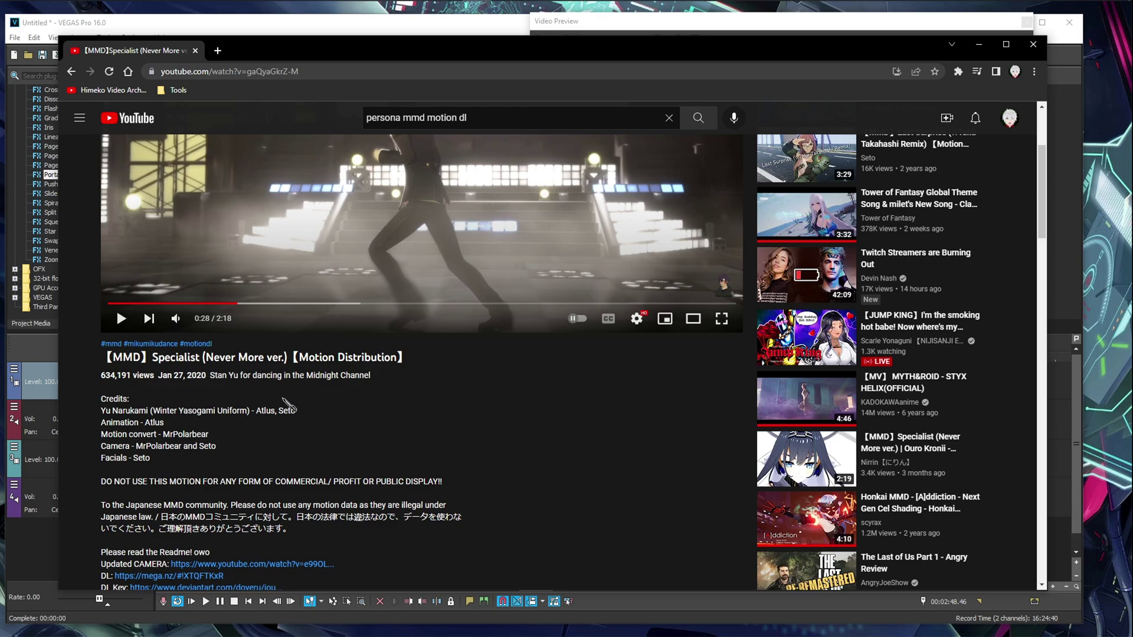
{"action": "scroll", "coordinate": [307, 404], "scroll_direction": "down", "scroll_amount": 2}
{"action": "scroll", "coordinate": [283, 343], "scroll_direction": "down", "scroll_amount": 2}
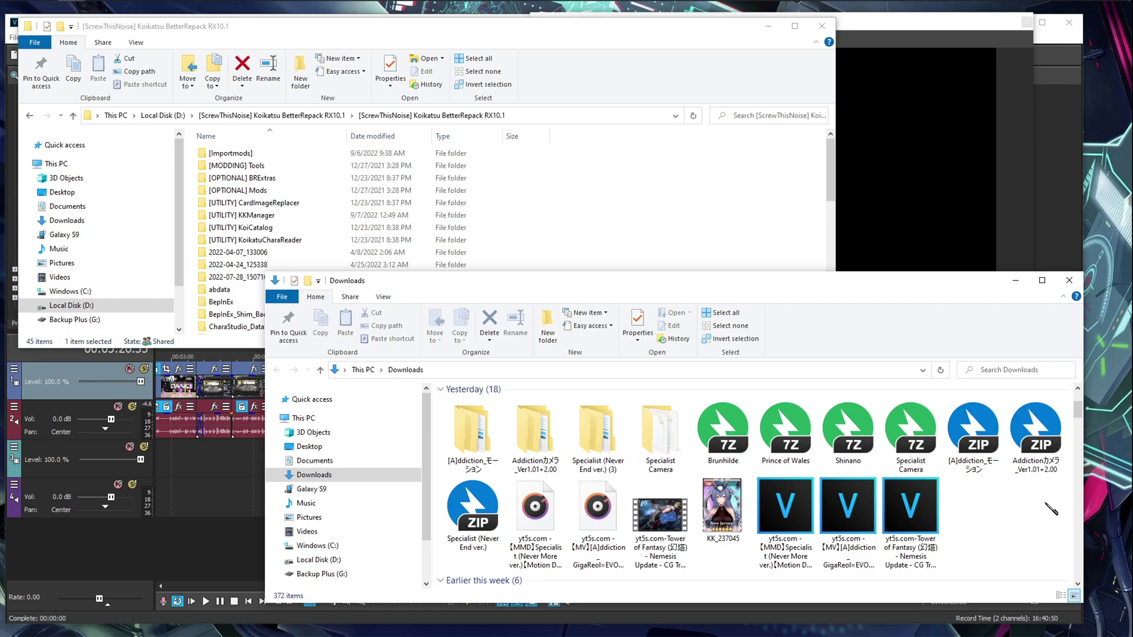
Step: In File Explorer, locate the [Importmods] folder in the game directory and the downloaded Specialist (Never End ver.) (3) folder
{"action": "left_click", "coordinate": [601, 169]}
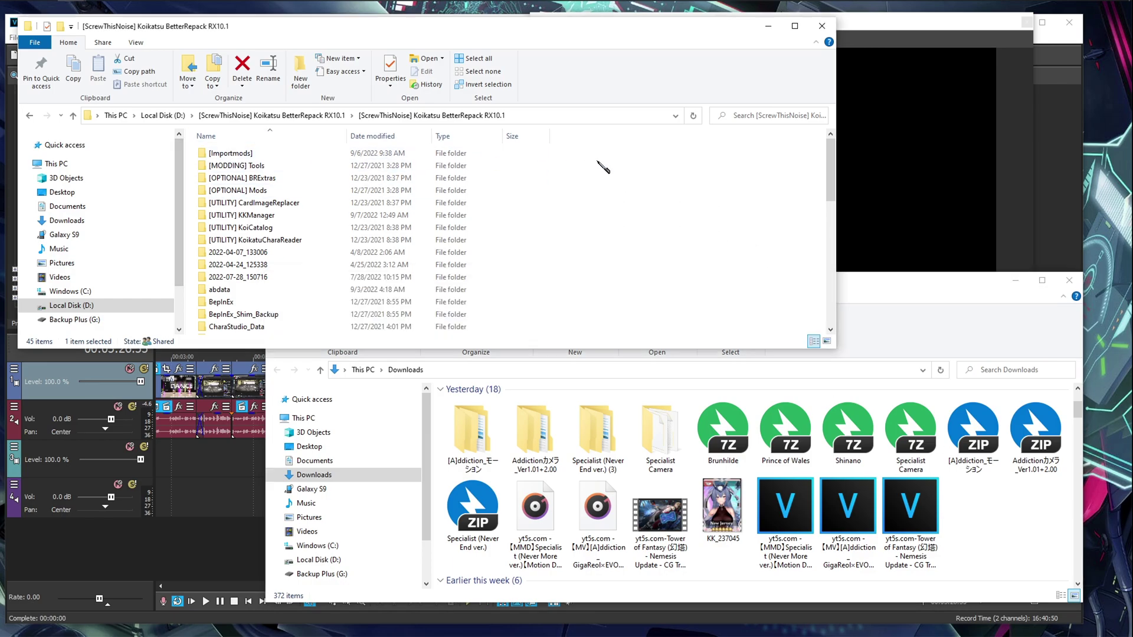
{"action": "left_click", "coordinate": [289, 158]}
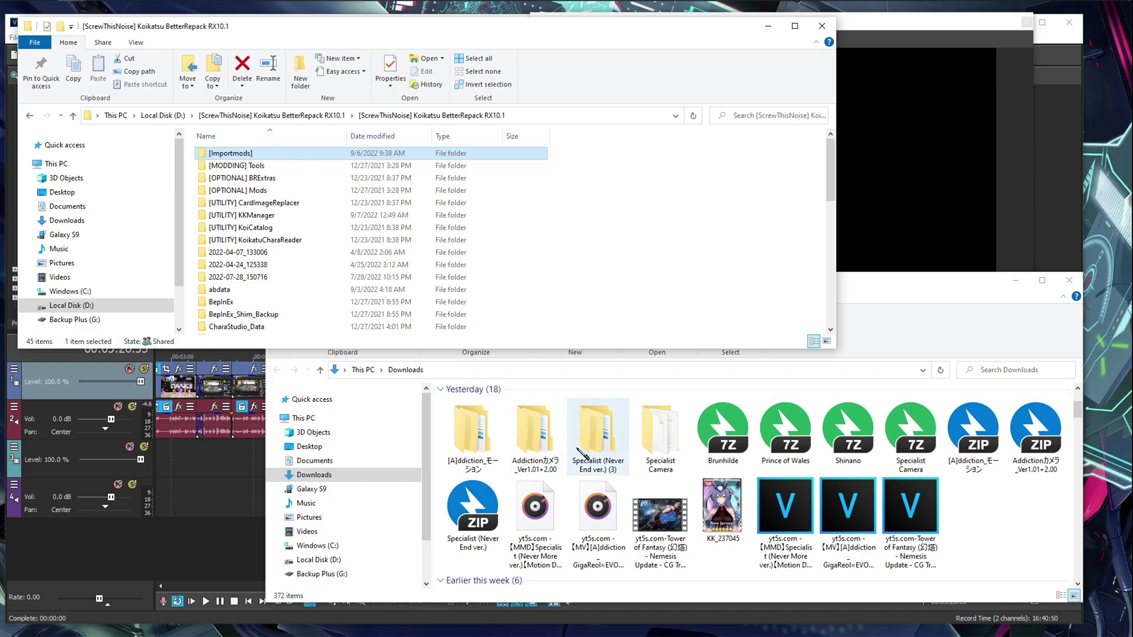
{"action": "left_click", "coordinate": [618, 452]}
{"action": "left_click_drag", "start_coordinate": [614, 450], "coordinate": [597, 480]}
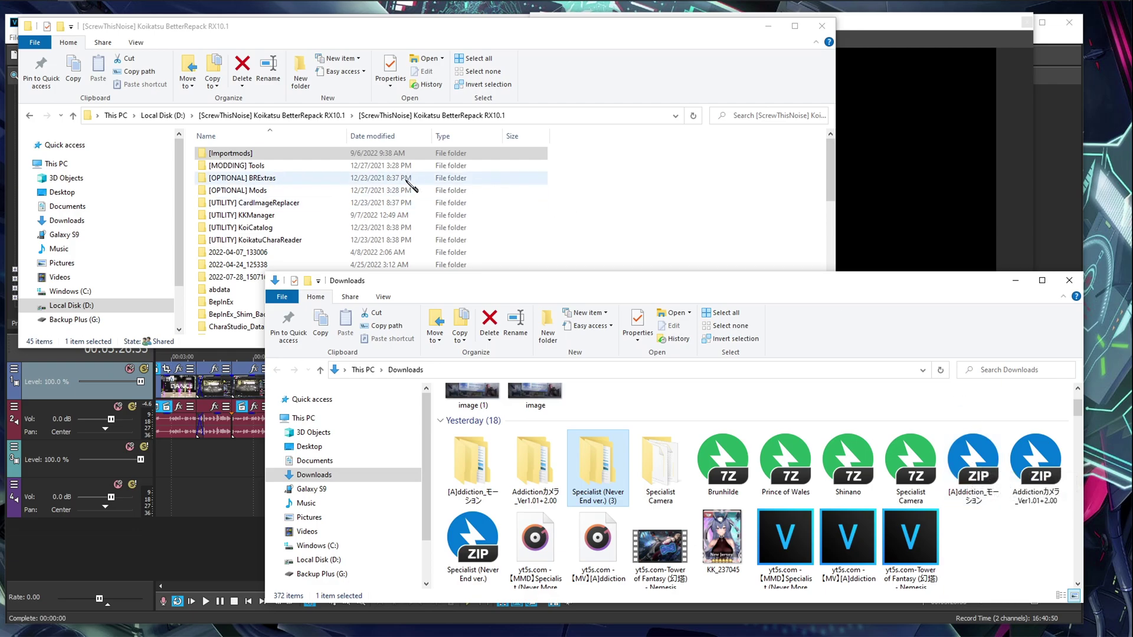
Step: Open the Specialist (Never End ver.) folder inside [Importmods] to view its motion, camera and music files
{"action": "double_click", "coordinate": [304, 154]}
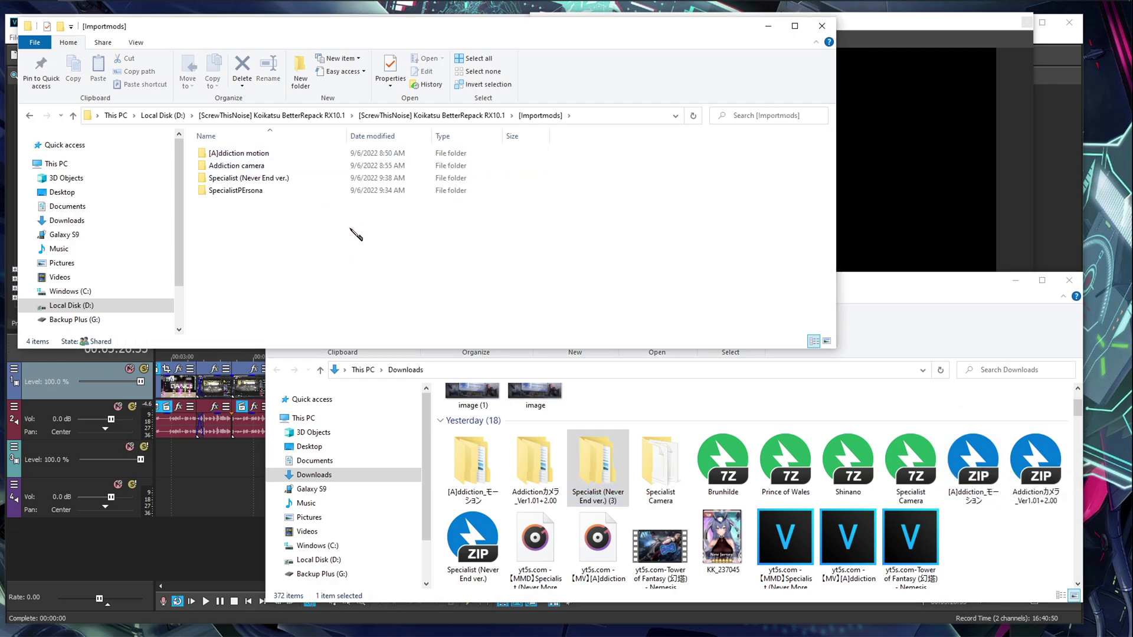
{"action": "left_click", "coordinate": [346, 182]}
{"action": "double_click", "coordinate": [347, 183]}
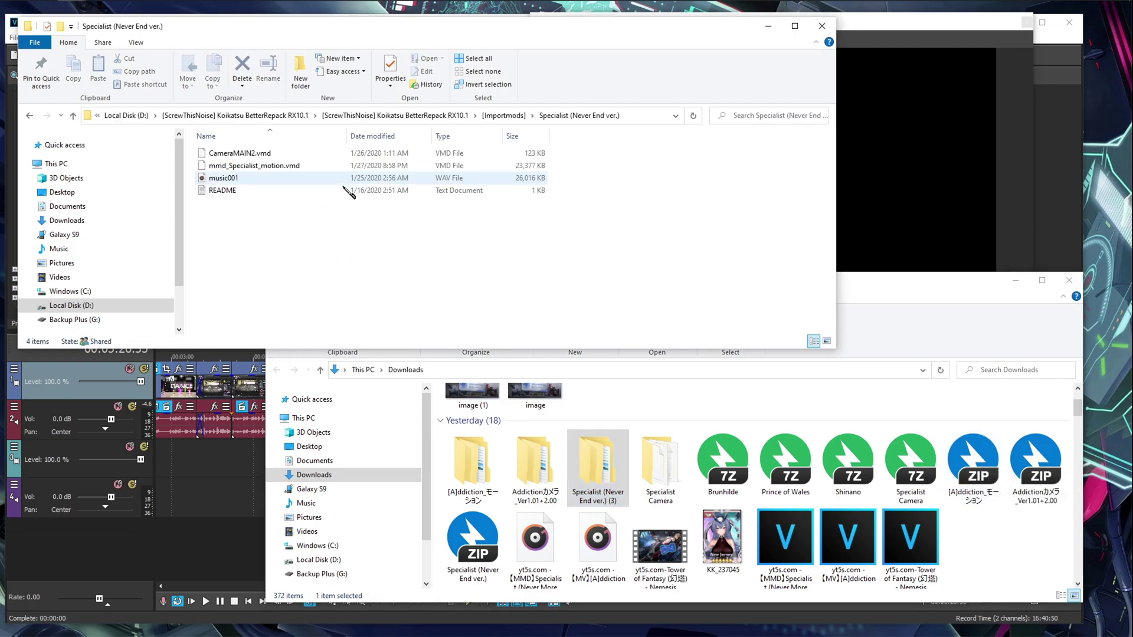
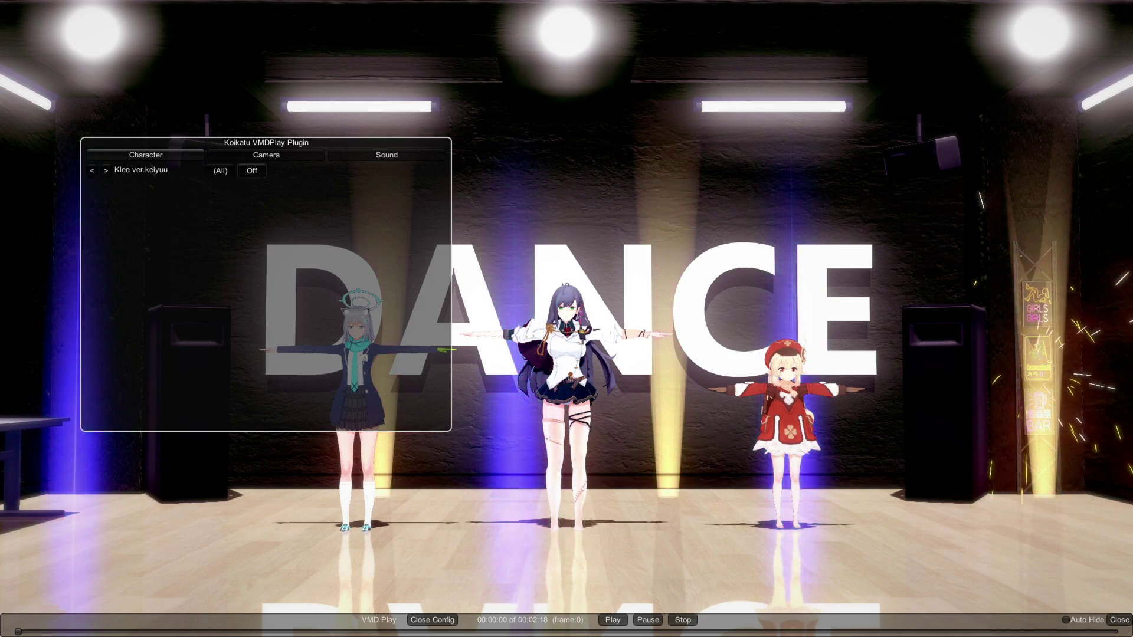
Step: Enable VMD playback for Klee ver.keiyuu and choose mmd_Specialist_motion.vmd from the dance folder inside [Importmods]
{"action": "left_click", "coordinate": [251, 171]}
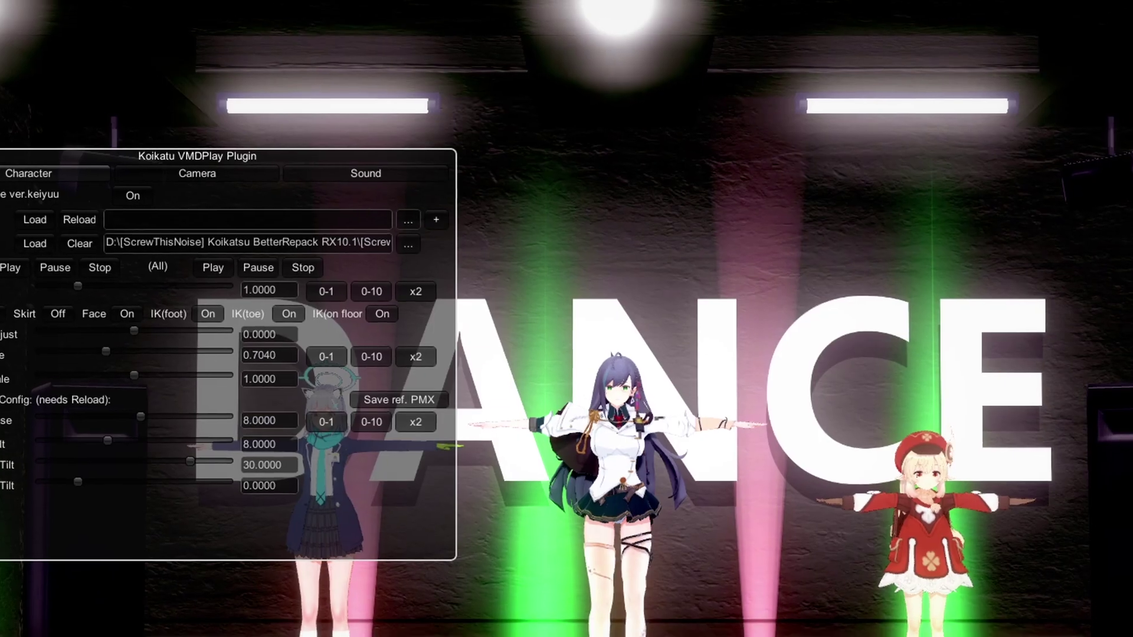
{"action": "left_click", "coordinate": [956, 259]}
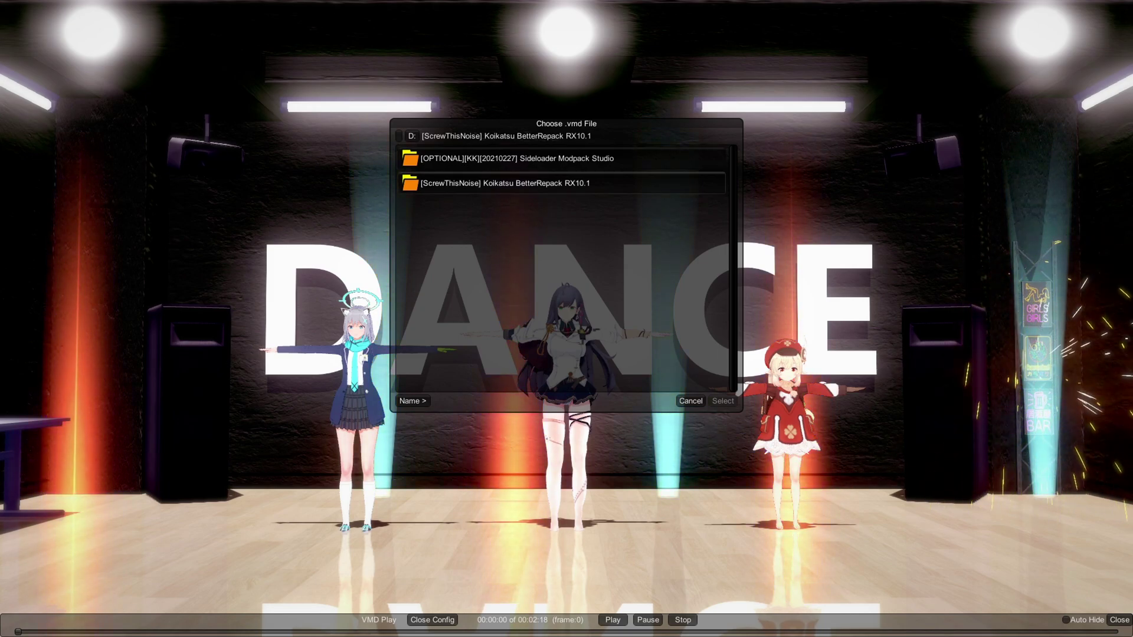
{"action": "double_click", "coordinate": [505, 186]}
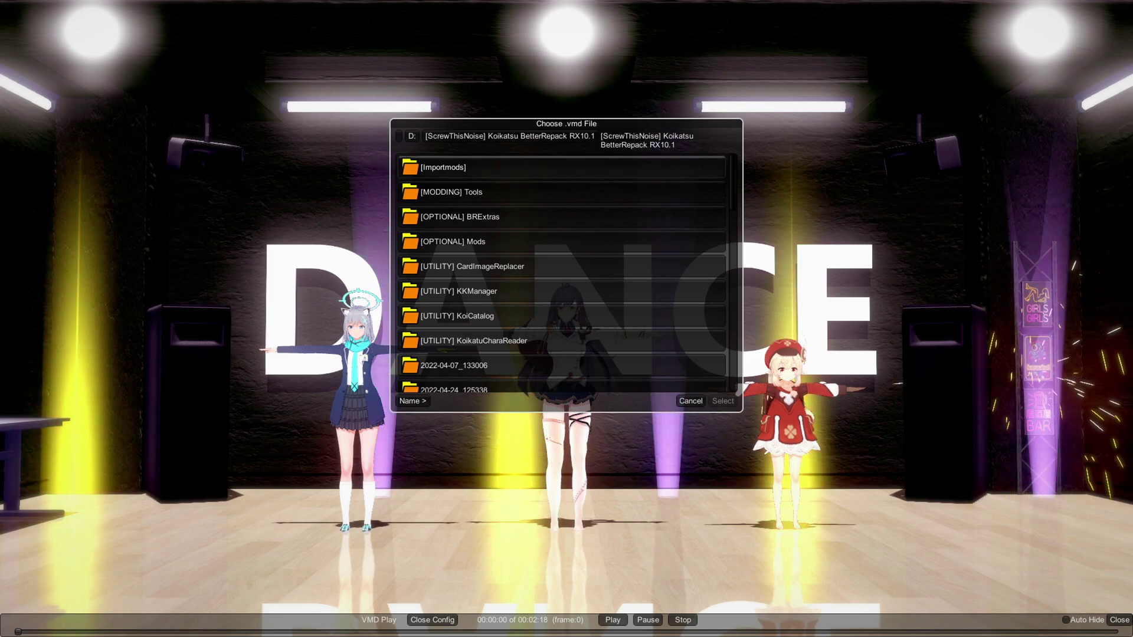
{"action": "double_click", "coordinate": [502, 171]}
{"action": "left_click", "coordinate": [466, 226]}
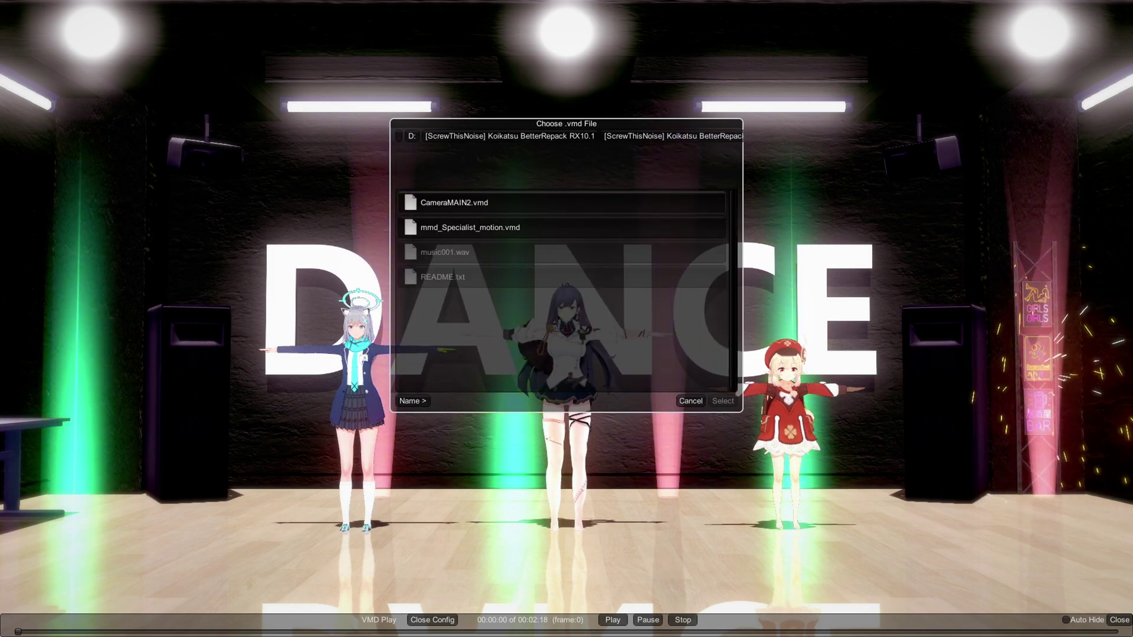
{"action": "double_click", "coordinate": [470, 227]}
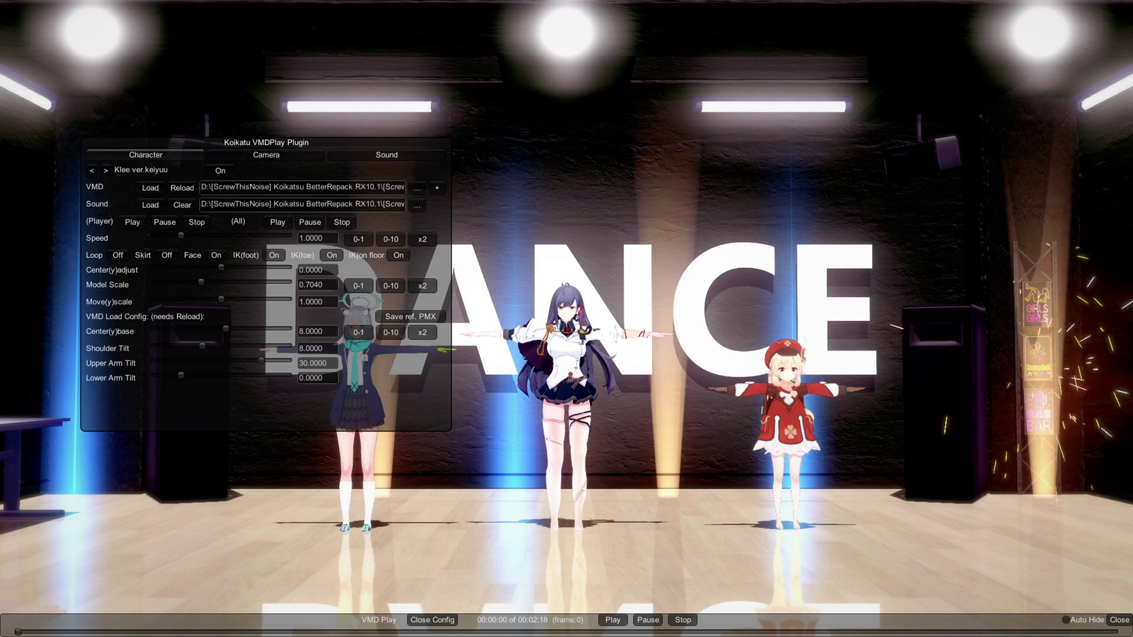
Step: Toggle VMD playback off and on again for Klee ver.keiyuu and clear the assigned sound file
{"action": "left_click", "coordinate": [220, 170]}
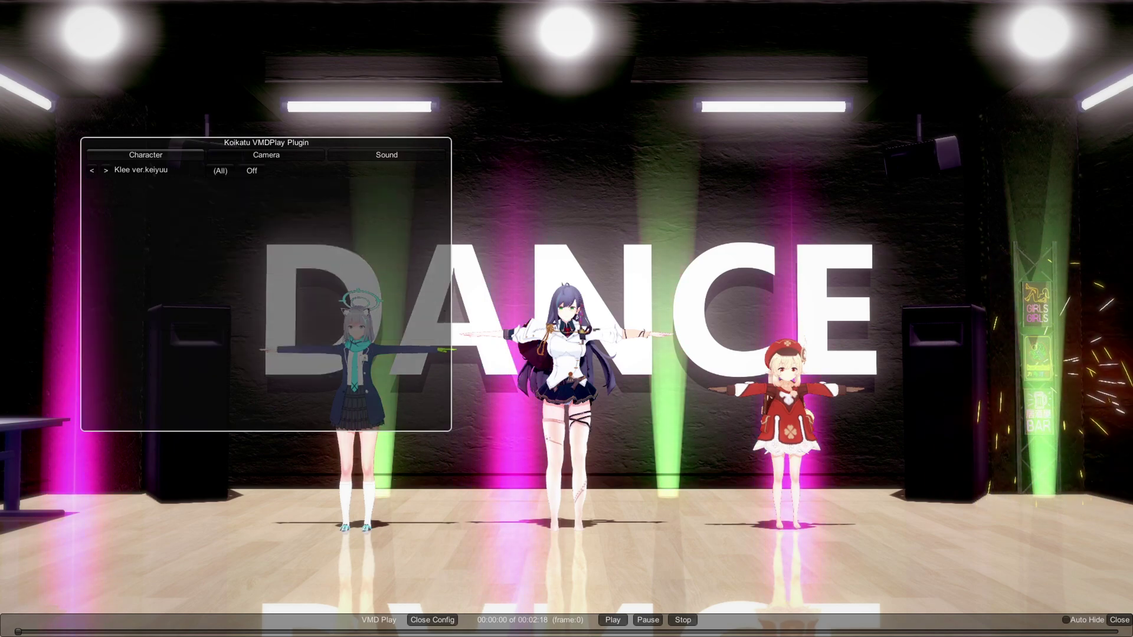
{"action": "left_click", "coordinate": [220, 171]}
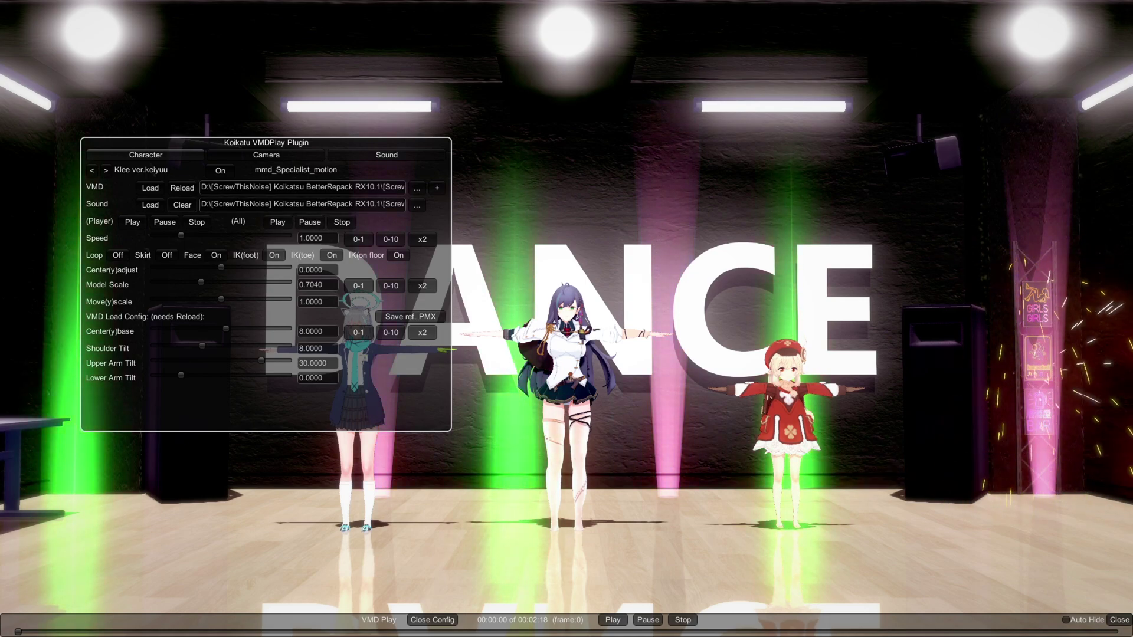
{"action": "left_click", "coordinate": [182, 205]}
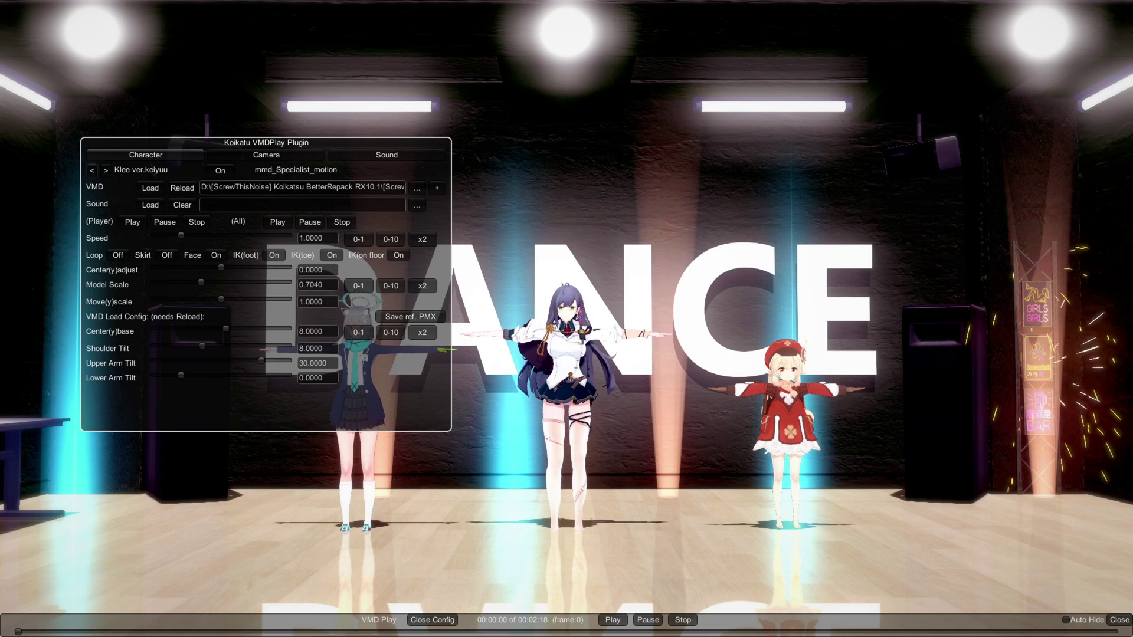
Step: Enable VMD playback for the character linye and assign mmd_Specialist_motion.vmd as the motion
{"action": "left_click", "coordinate": [106, 170]}
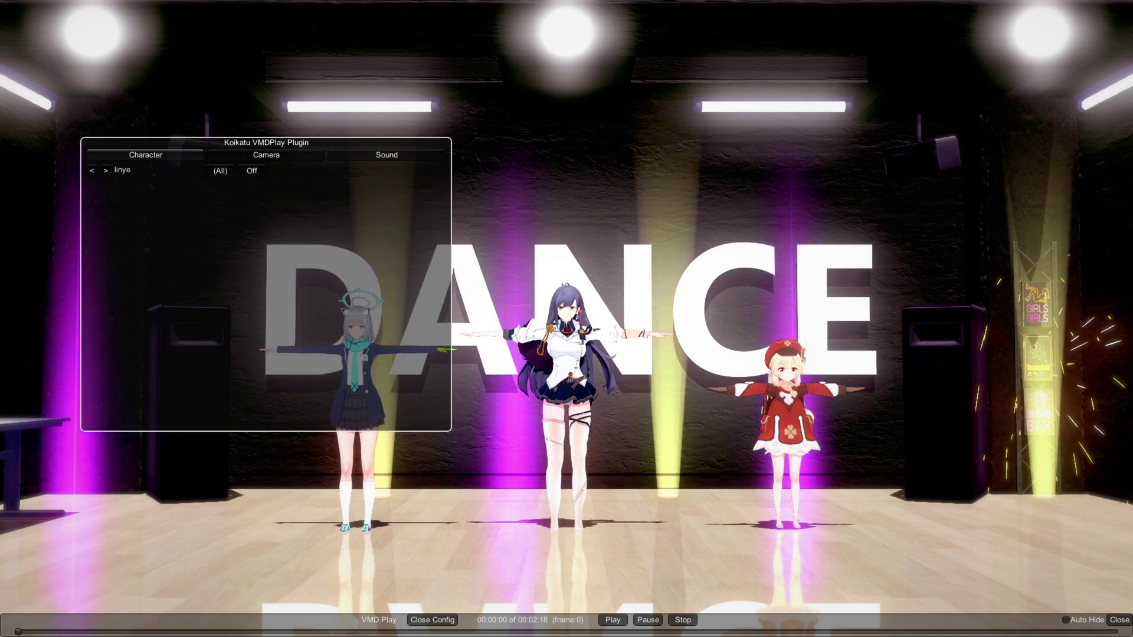
{"action": "left_click", "coordinate": [252, 171]}
{"action": "left_click", "coordinate": [418, 187]}
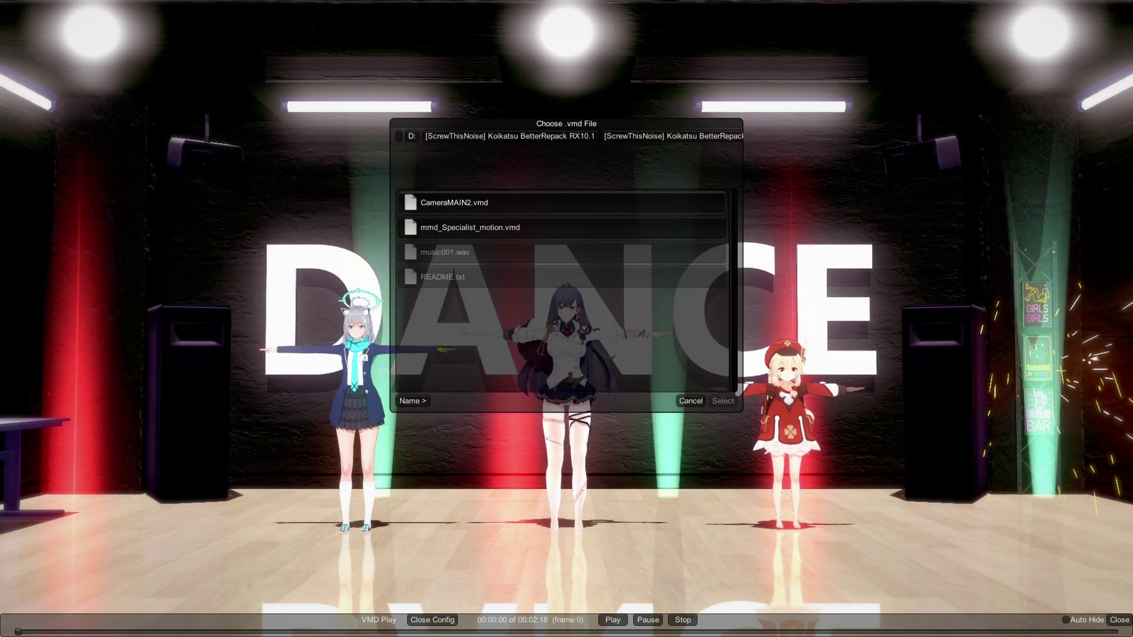
{"action": "double_click", "coordinate": [448, 227]}
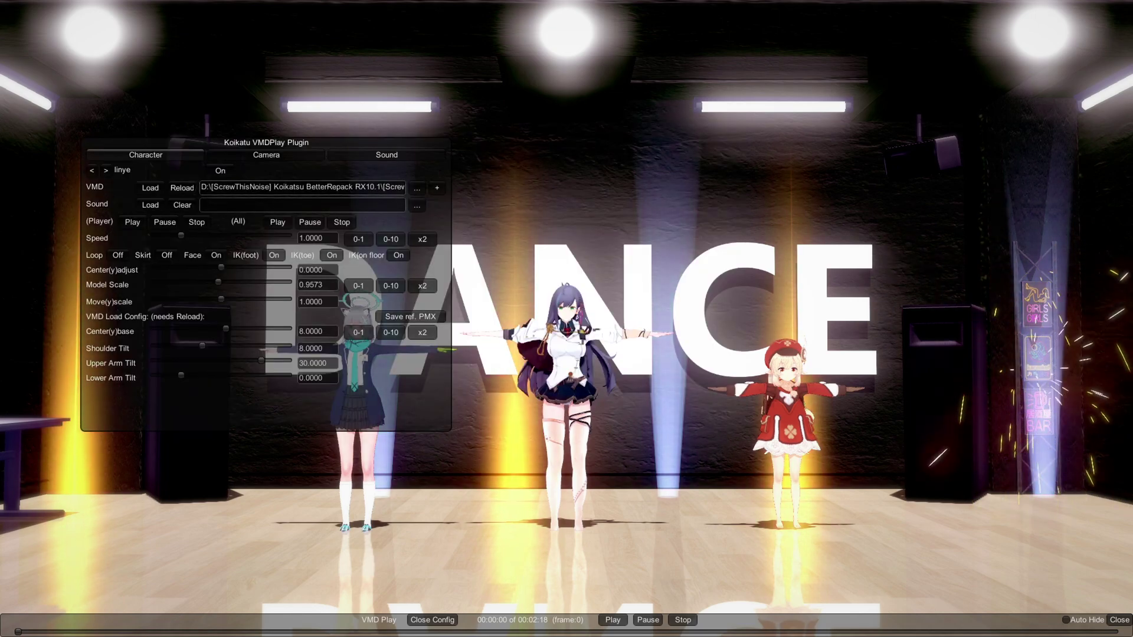
{"action": "left_click", "coordinate": [106, 171]}
{"action": "left_click", "coordinate": [252, 171]}
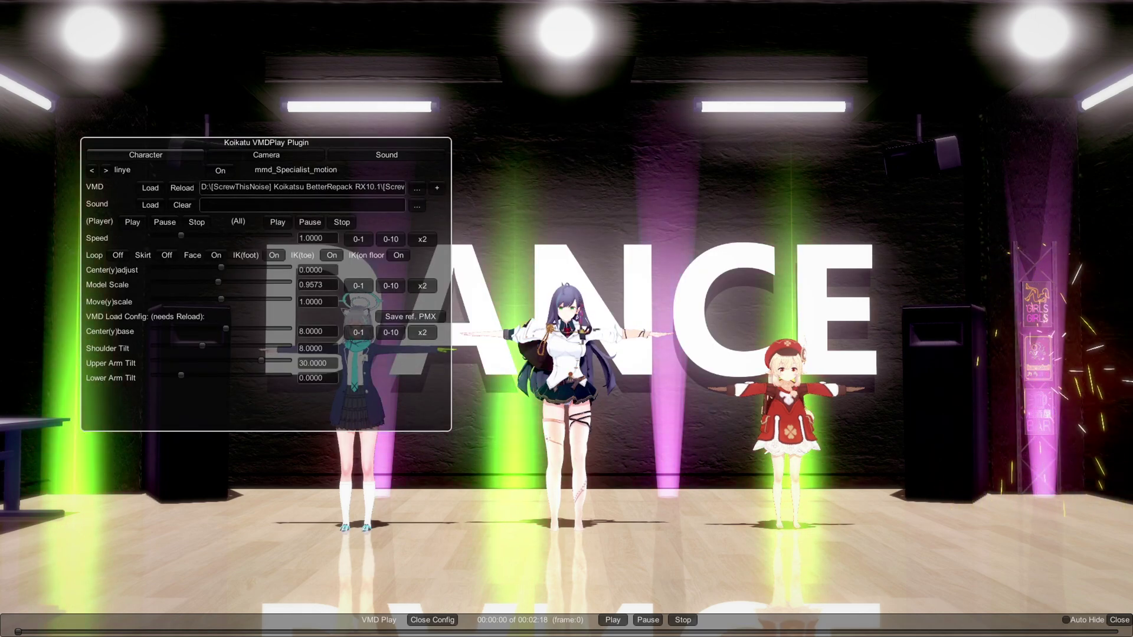
Step: Enable VMD playback for Sunaookami Shiroko and load mmd_Specialist_motion.vmd as the motion
{"action": "left_click", "coordinate": [106, 171]}
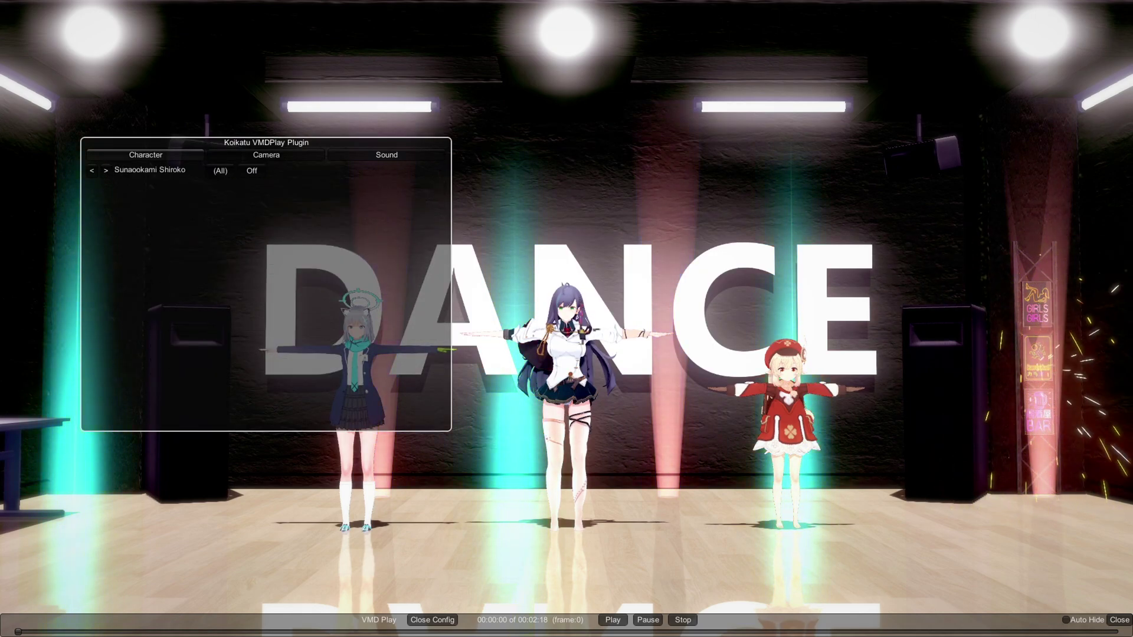
{"action": "left_click", "coordinate": [251, 170]}
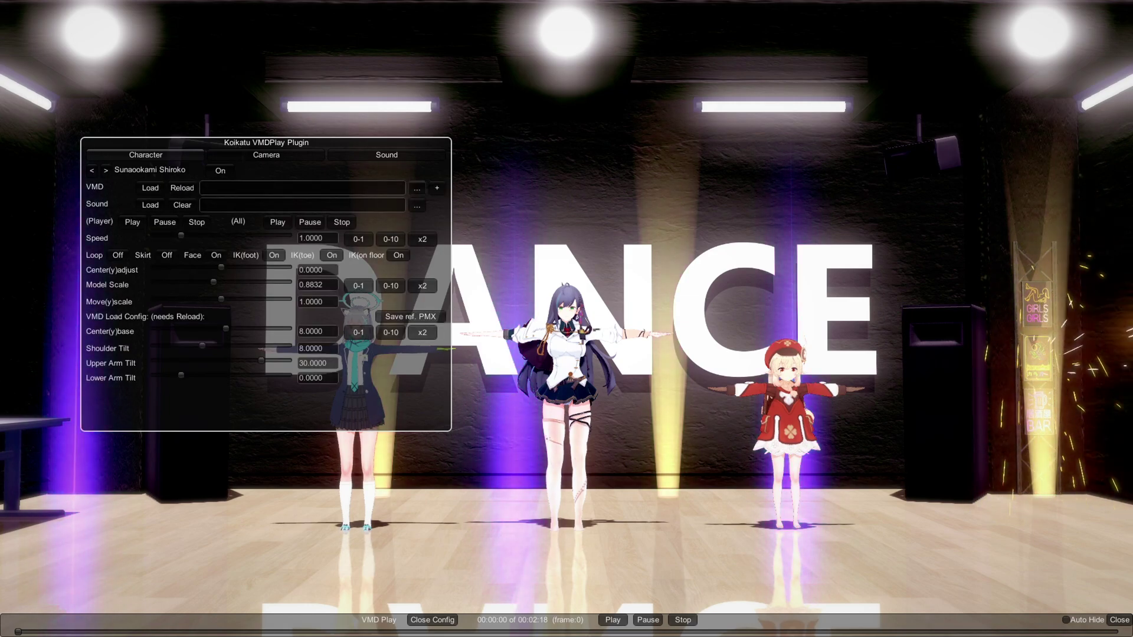
{"action": "left_click", "coordinate": [150, 185]}
{"action": "double_click", "coordinate": [470, 227]}
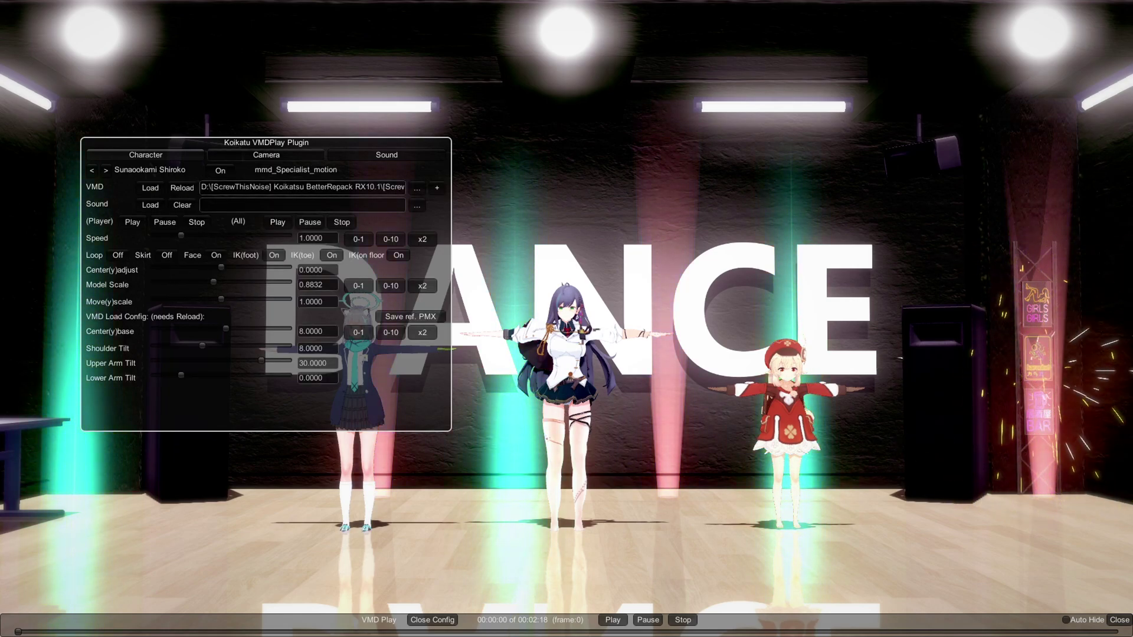
Step: Clear the assigned VMD camera file and choose CameraMAIN2.vmd instead
{"action": "left_click", "coordinate": [266, 155]}
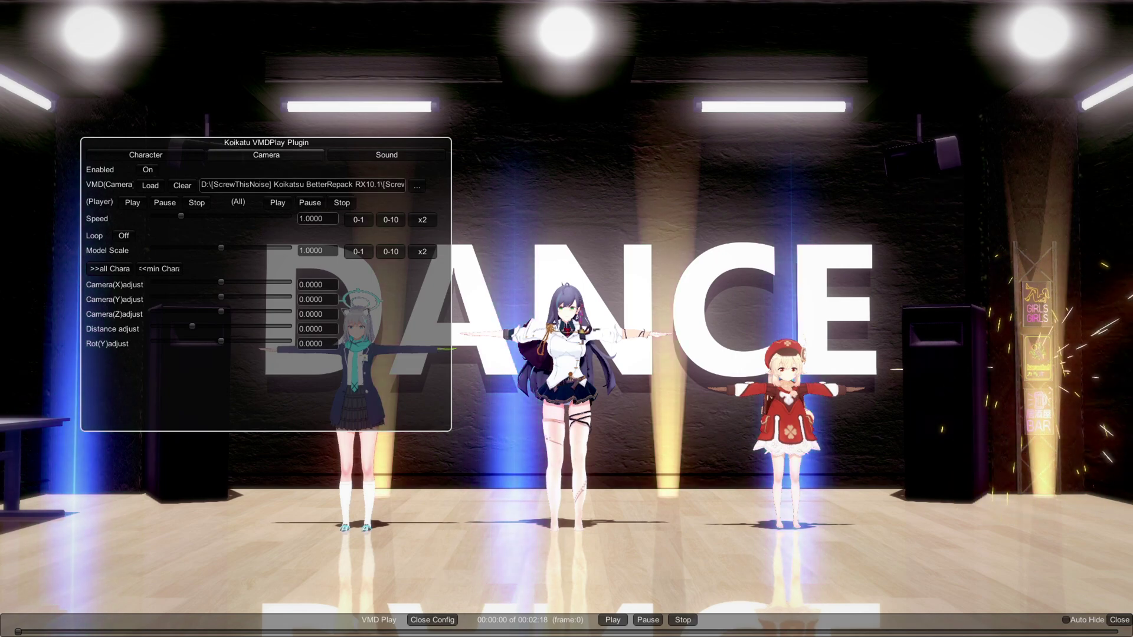
{"action": "left_click", "coordinate": [182, 186]}
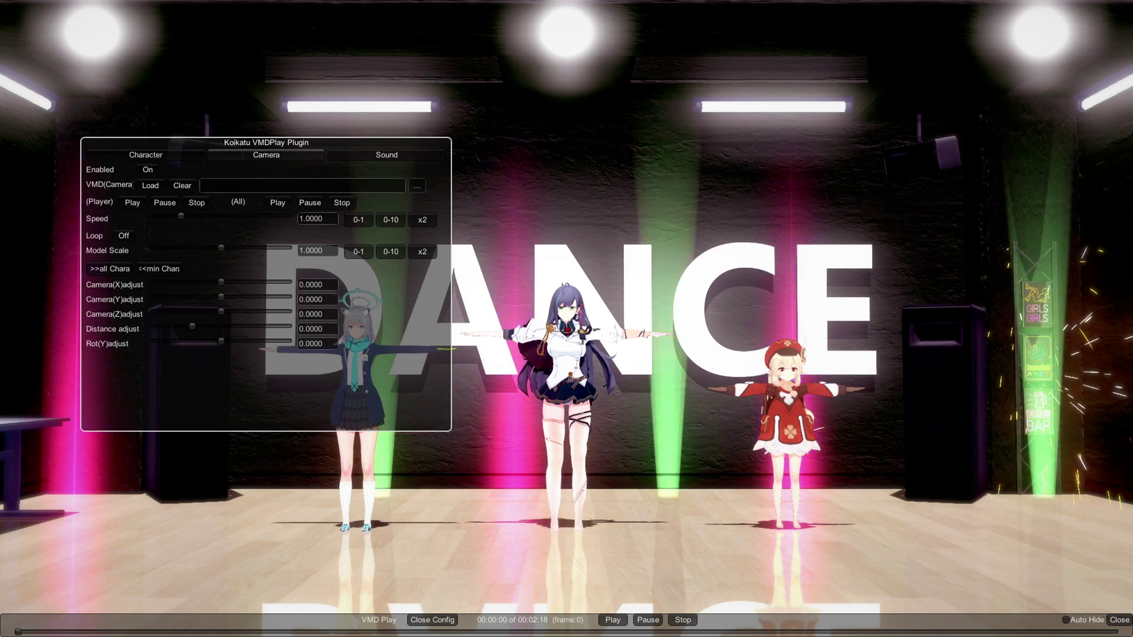
{"action": "left_click", "coordinate": [417, 185]}
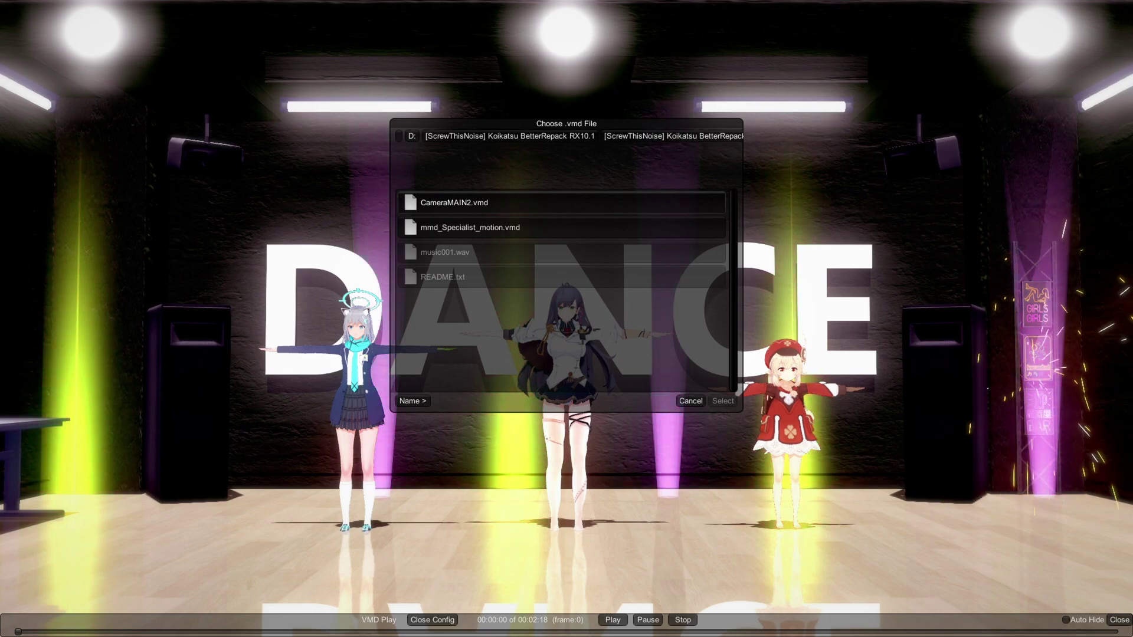
{"action": "double_click", "coordinate": [454, 203]}
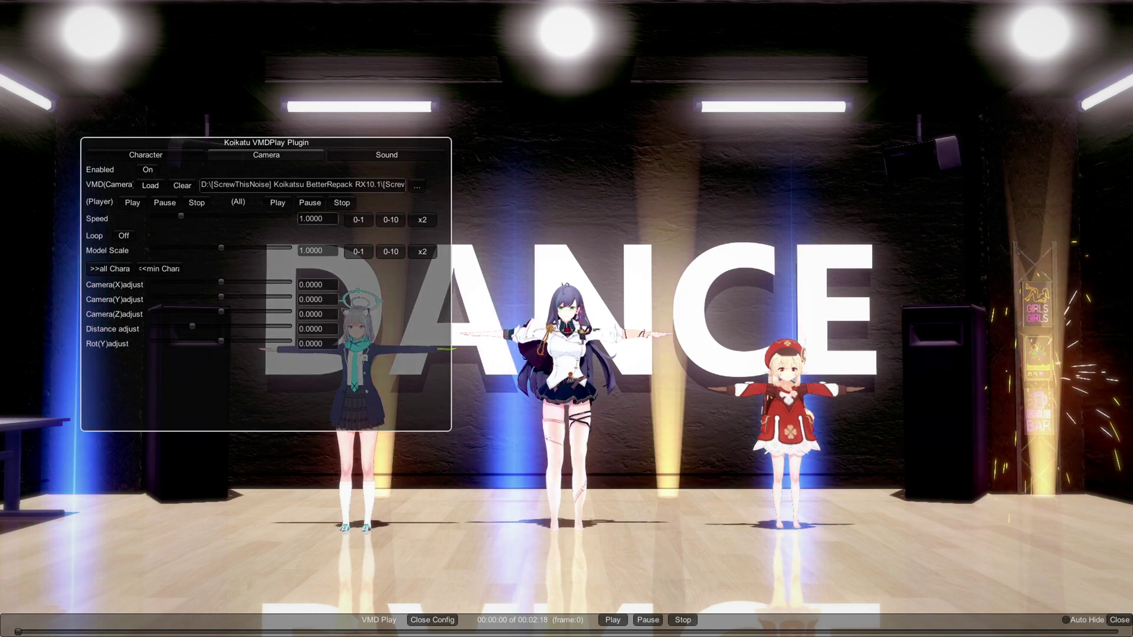
Step: Set music001.wav as the sound file for the VMD playback
{"action": "left_click", "coordinate": [387, 155]}
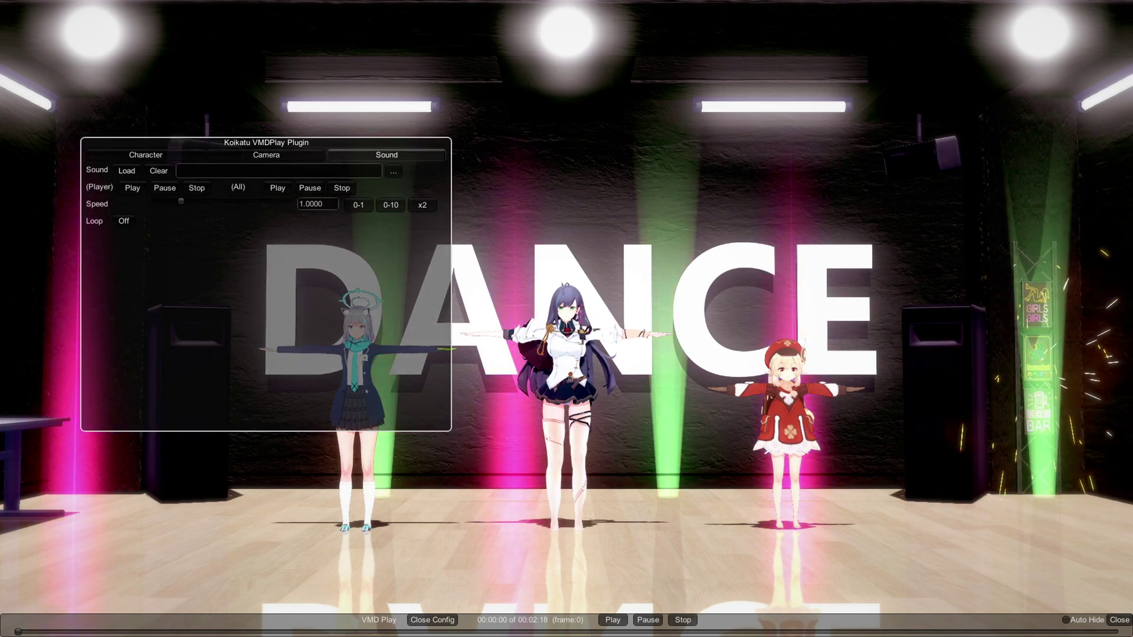
{"action": "left_click", "coordinate": [393, 171]}
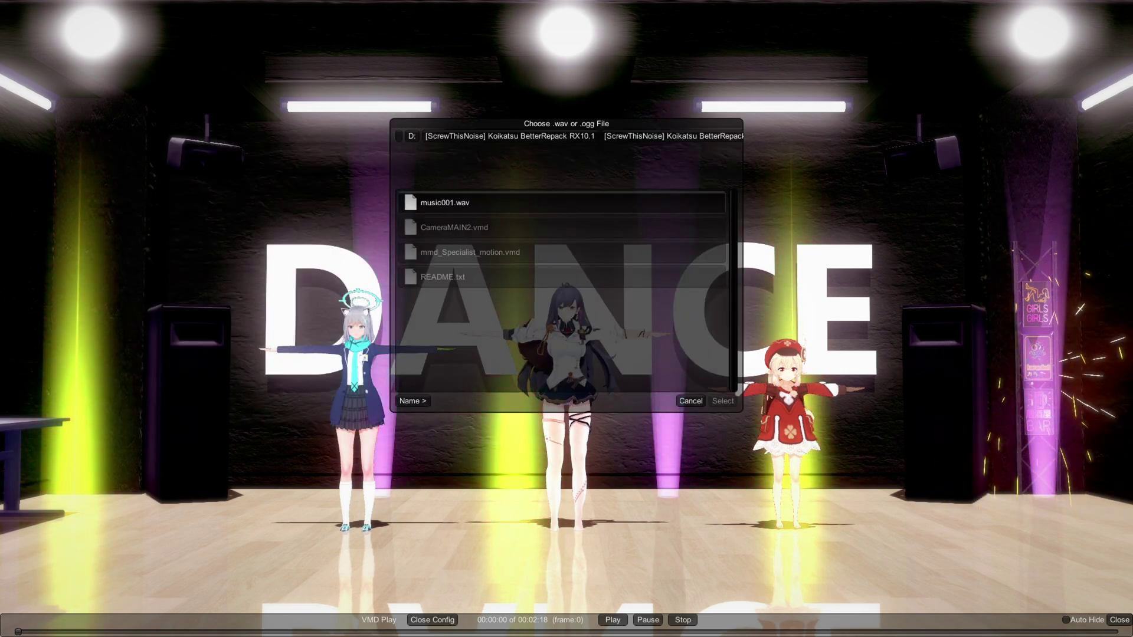
{"action": "double_click", "coordinate": [445, 203]}
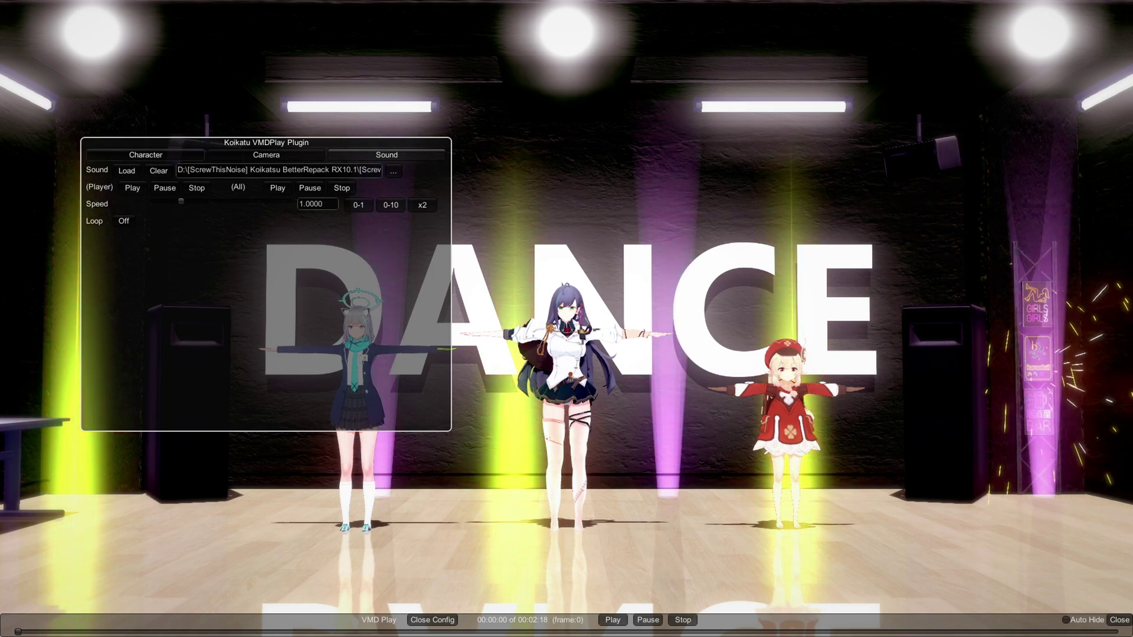
Step: Play the motion, camera and sound together for all characters, and show the Studio interface
{"action": "left_click", "coordinate": [145, 155]}
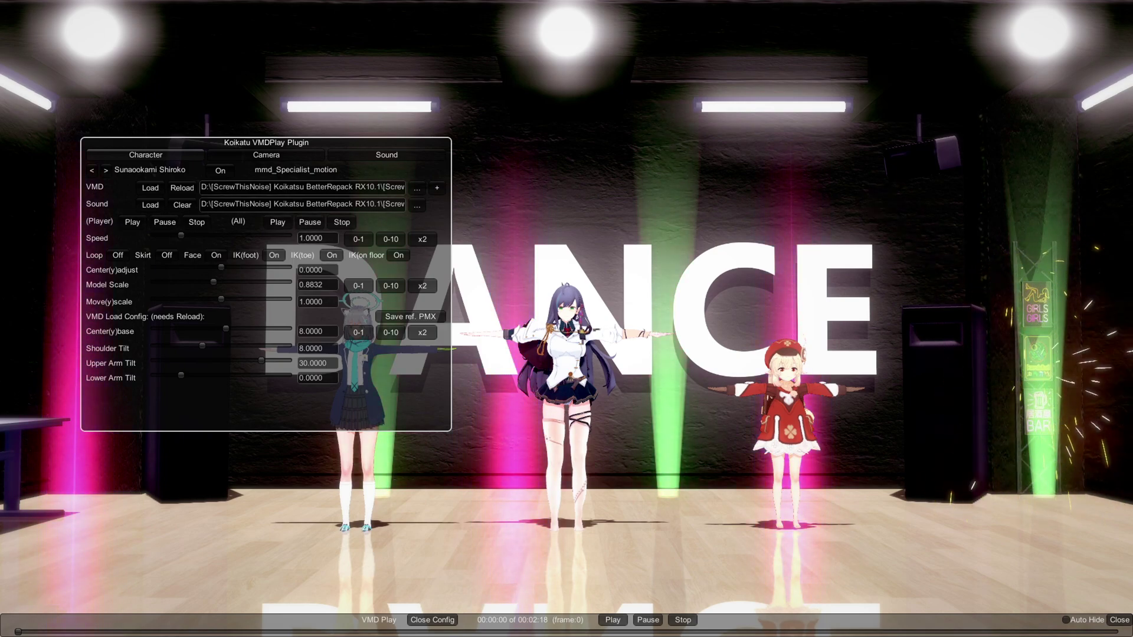
{"action": "left_click", "coordinate": [278, 222]}
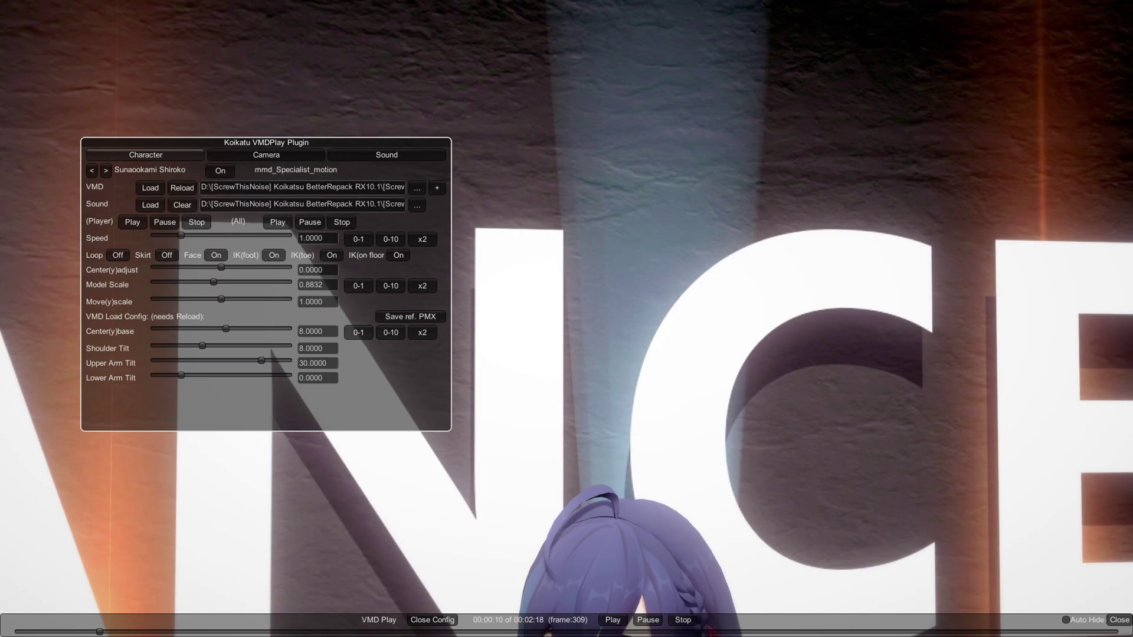
{"action": "key", "text": "space"}
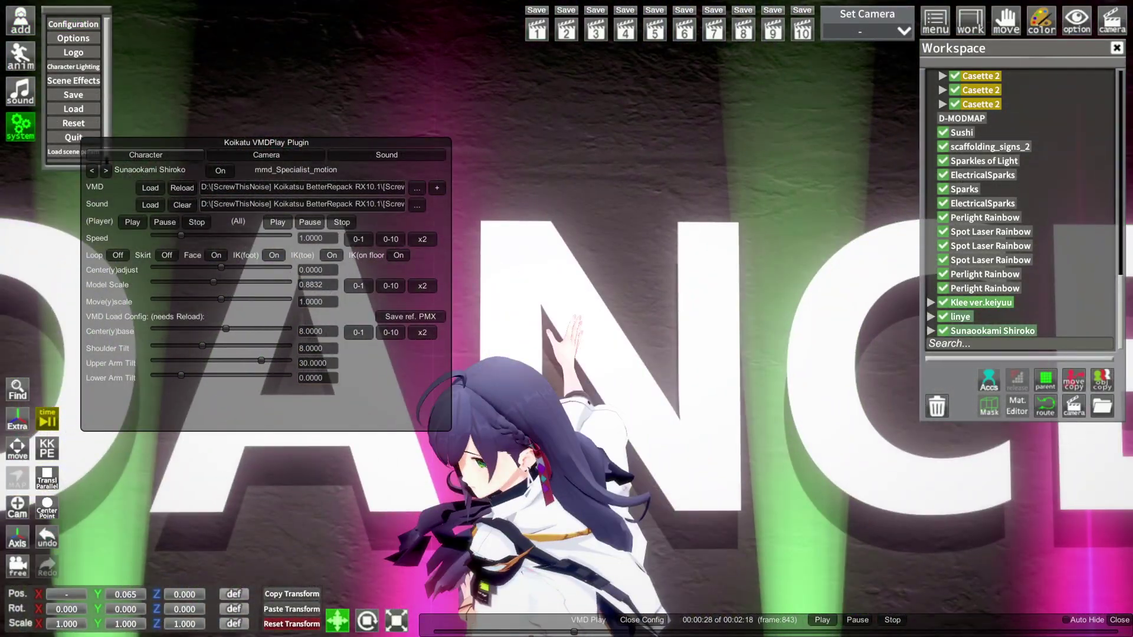
Step: Set the scene effects Shade to [MK90]Filter 1 and hide the VMDPlay plugin window
{"action": "left_click", "coordinate": [73, 24]}
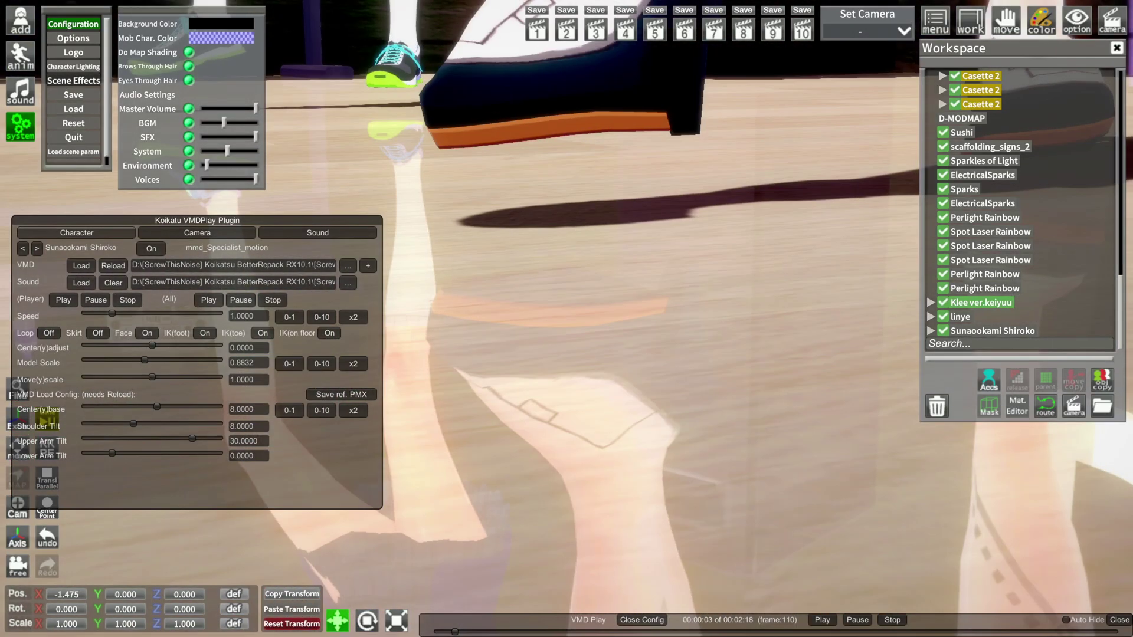
{"action": "left_click", "coordinate": [74, 81]}
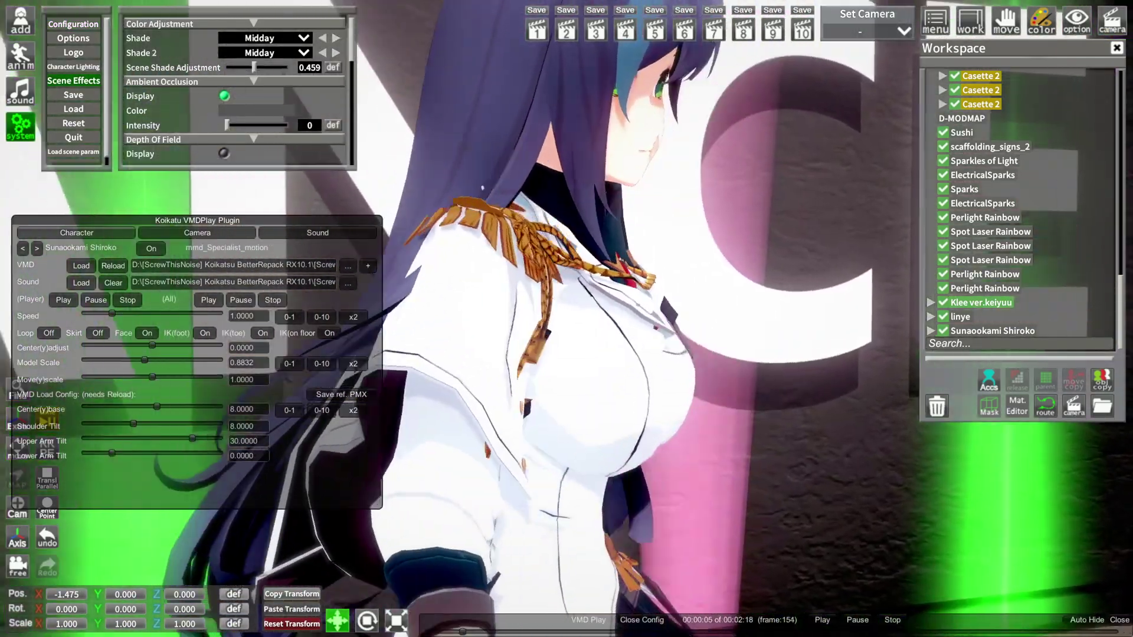
{"action": "left_click", "coordinate": [265, 38]}
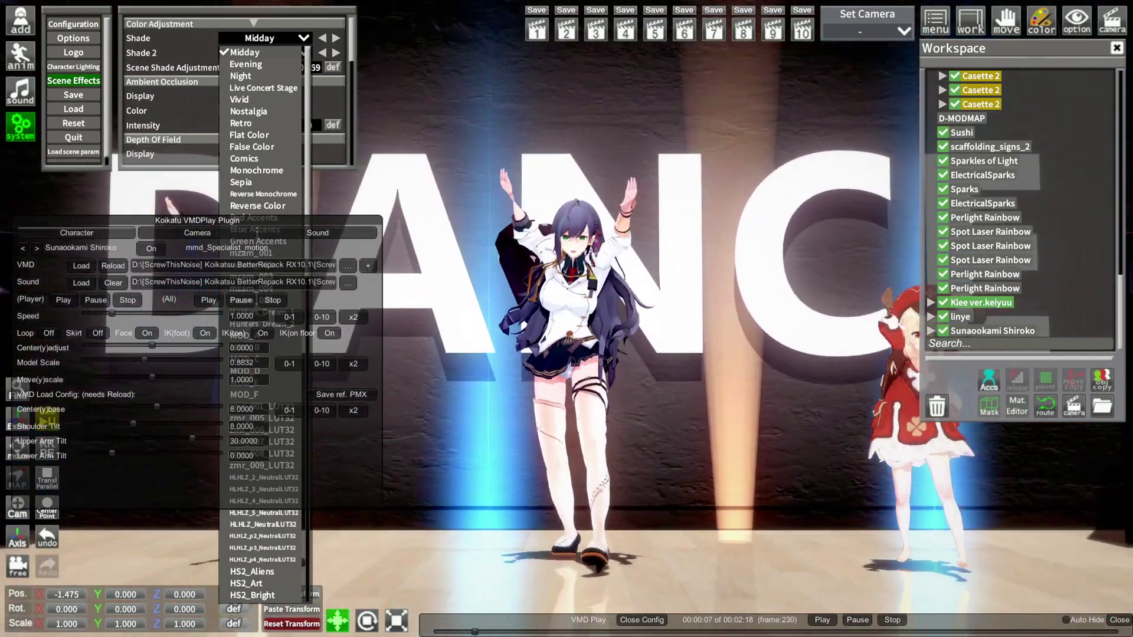
{"action": "key", "text": "ctrl+shift+v"}
{"action": "scroll", "coordinate": [259, 236], "scroll_direction": "down", "scroll_amount": 3}
{"action": "scroll", "coordinate": [262, 319], "scroll_direction": "down", "scroll_amount": 10}
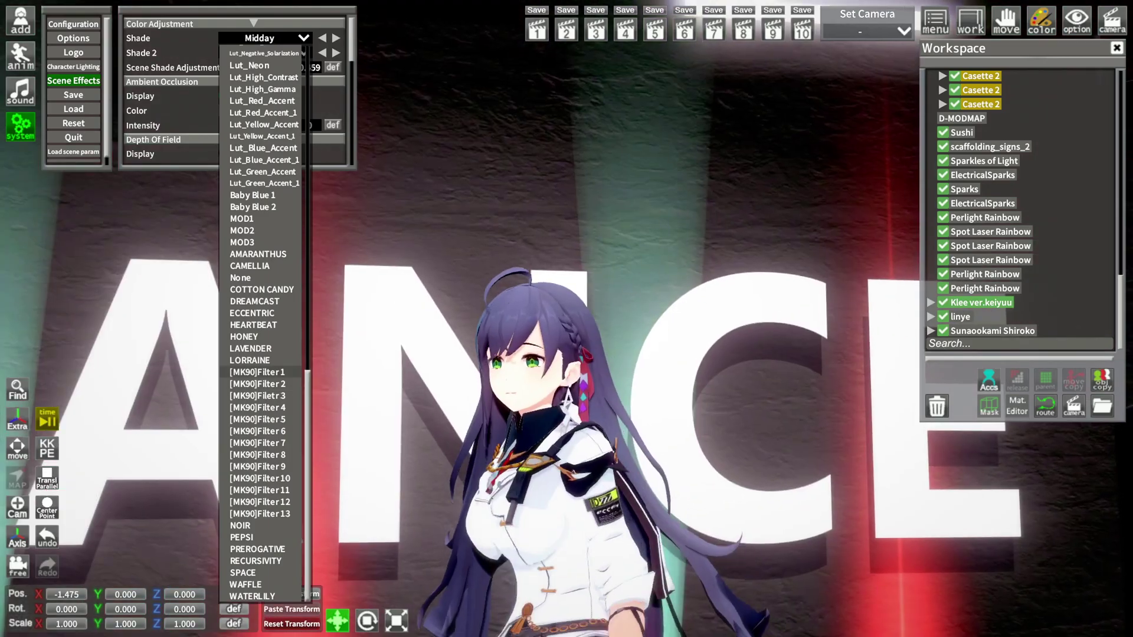
{"action": "left_click", "coordinate": [257, 372]}
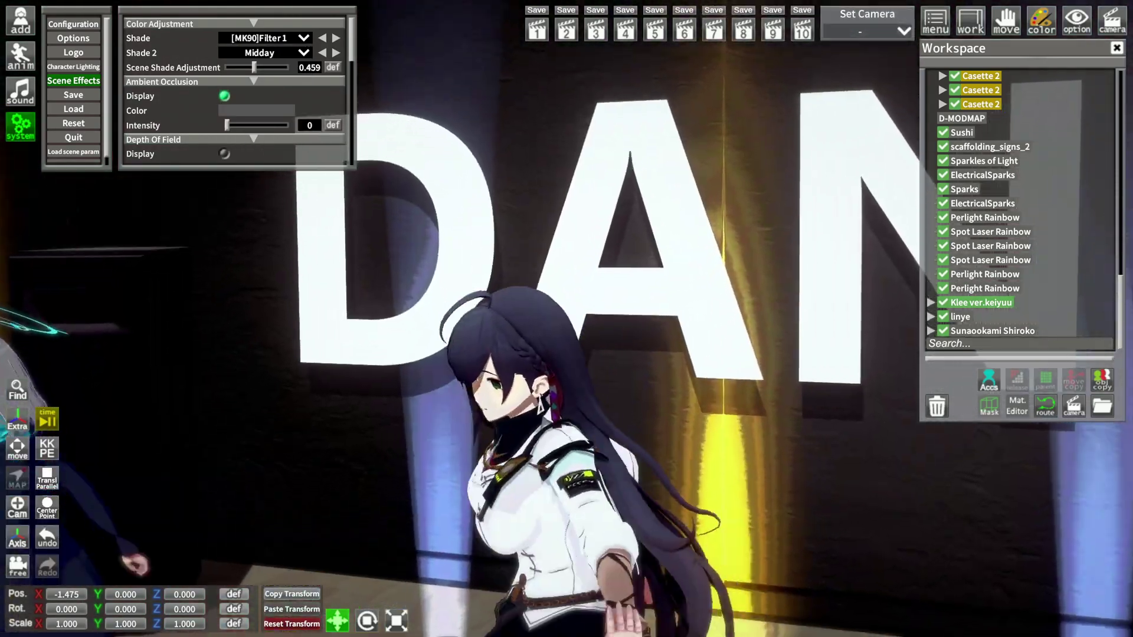
Step: Set Shade 2 in the scene effects' color adjustment to [MK90]Filter 13
{"action": "left_click", "coordinate": [260, 53]}
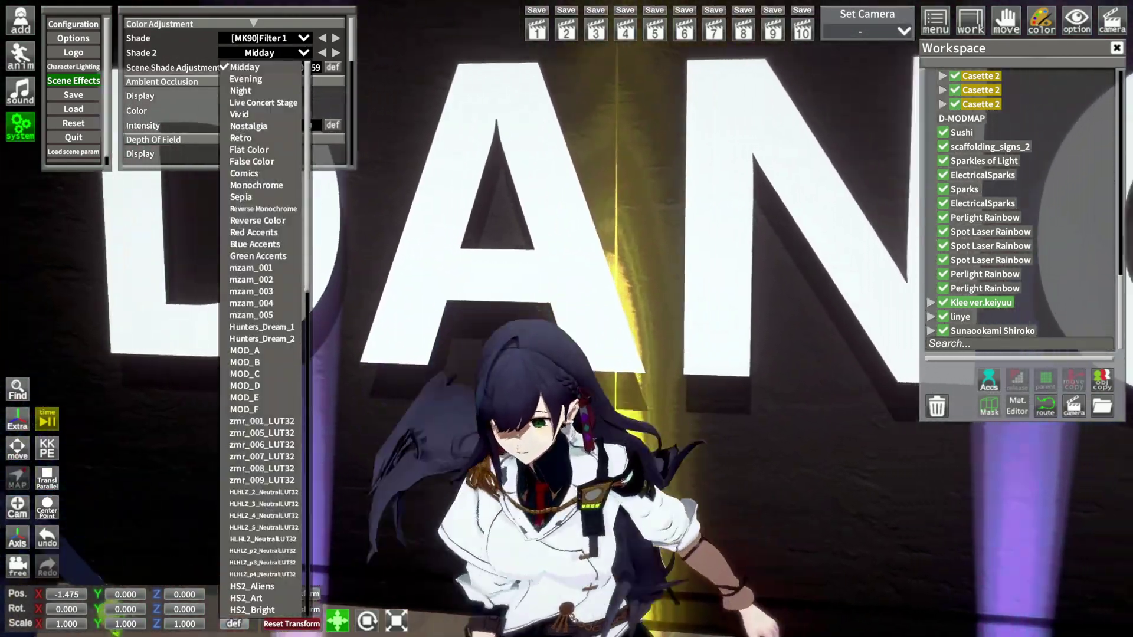
{"action": "scroll", "coordinate": [262, 319], "scroll_direction": "down", "scroll_amount": 12}
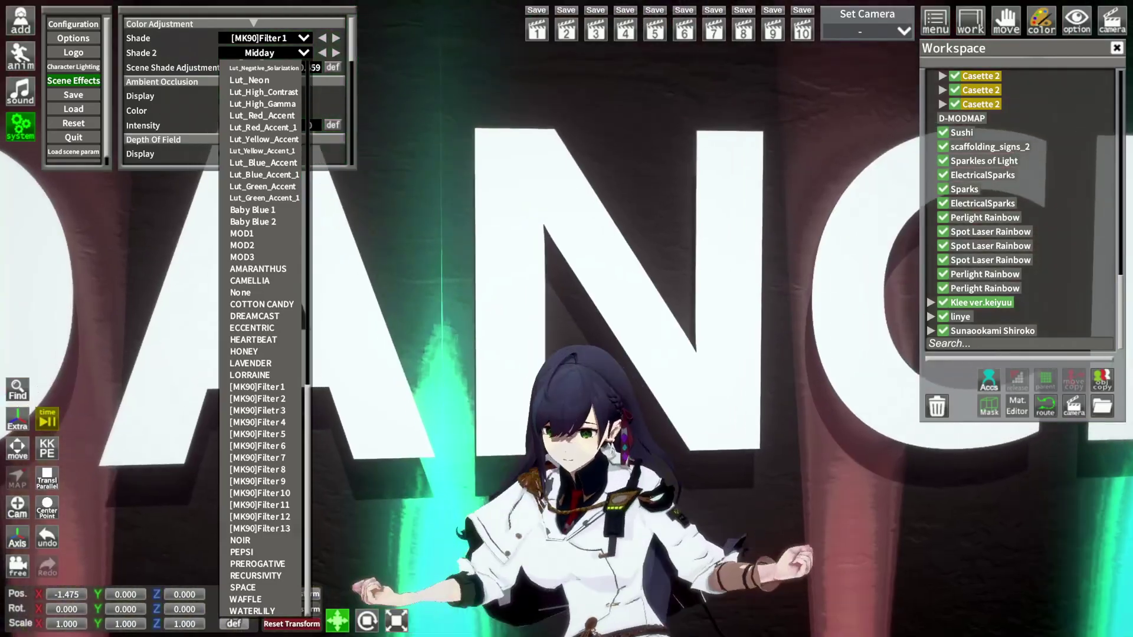
{"action": "left_click", "coordinate": [259, 528]}
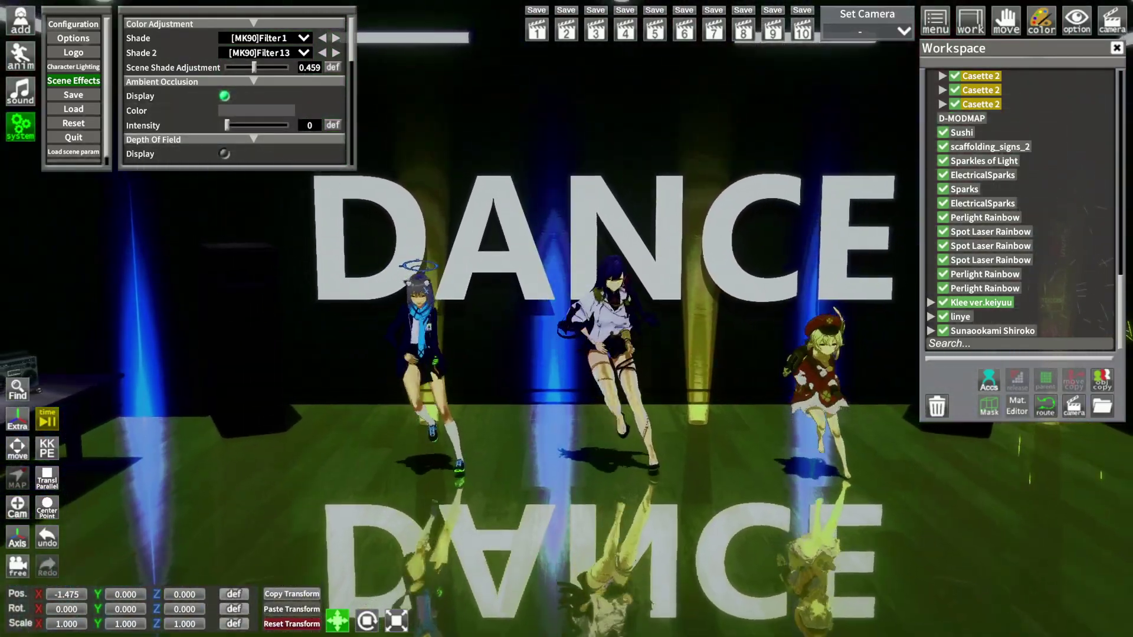